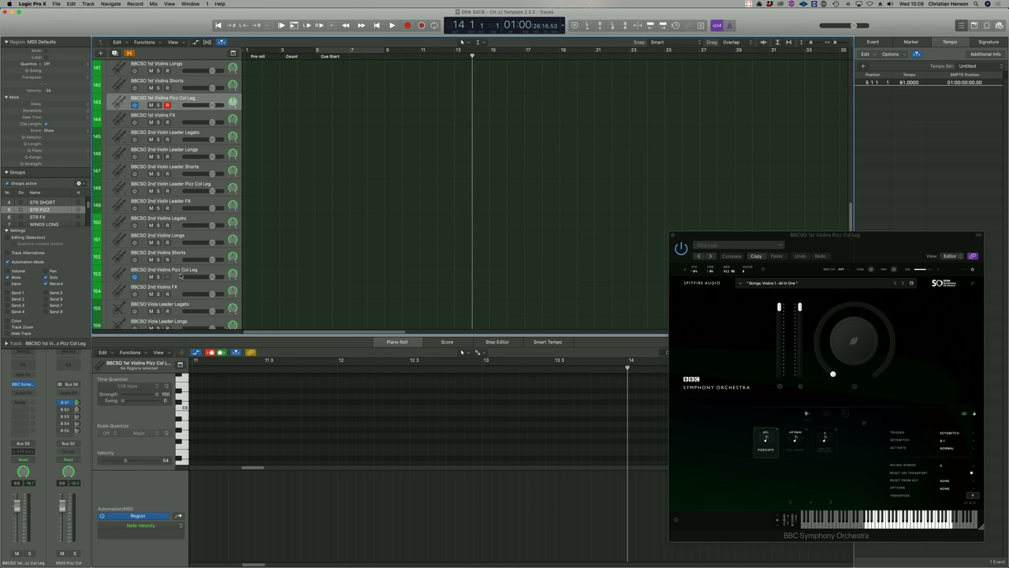
- Lower the velocity of the two loud bass notes at bars 23 and 24 in the pizzicato part to 76
scroll(183, 260, "down", 8)
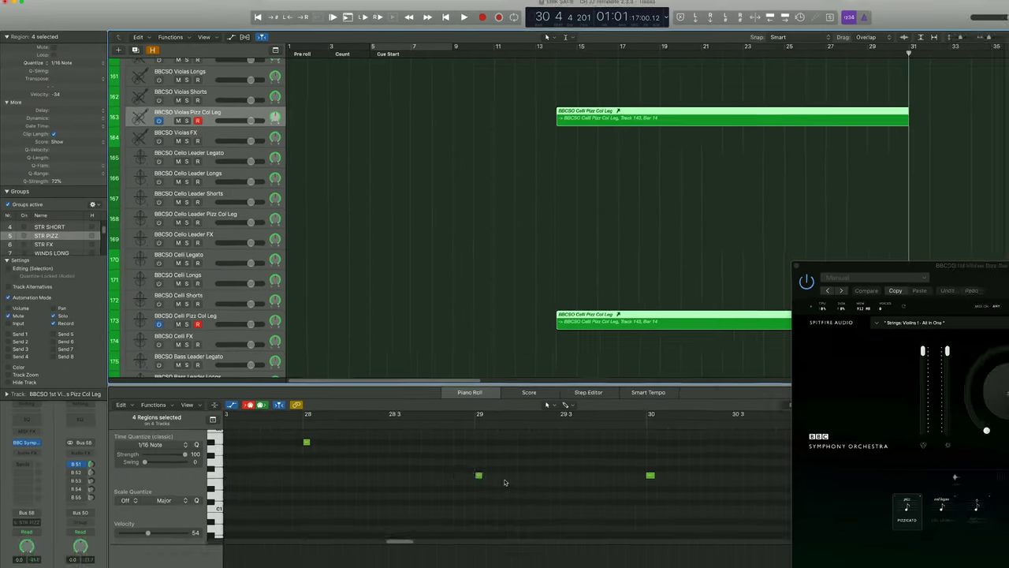
scroll(505, 483, "up", 4)
scroll(425, 416, "up", 3)
scroll(425, 415, "left", 5)
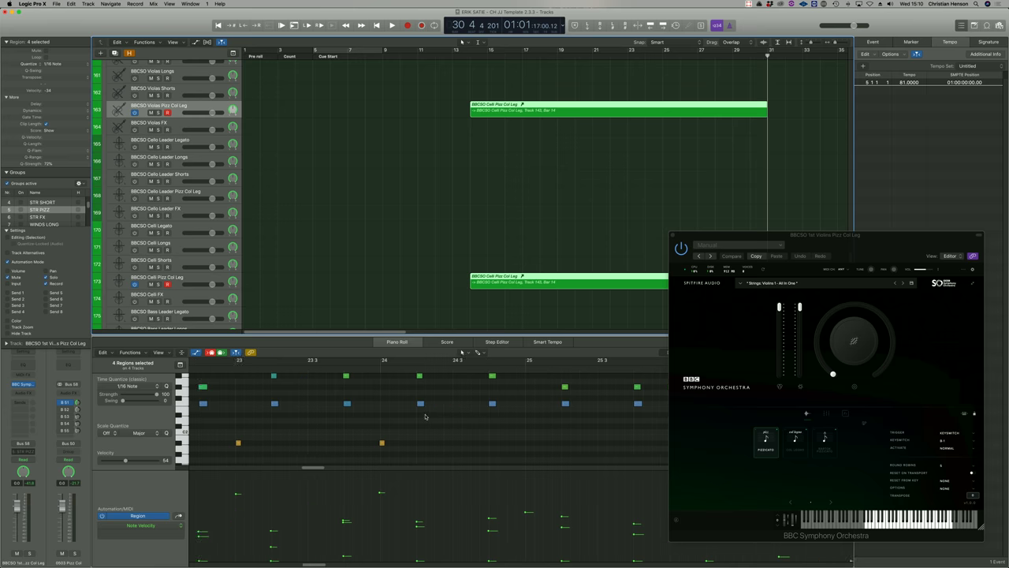
scroll(425, 415, "left", 3)
left_click_drag(384, 430, 559, 442)
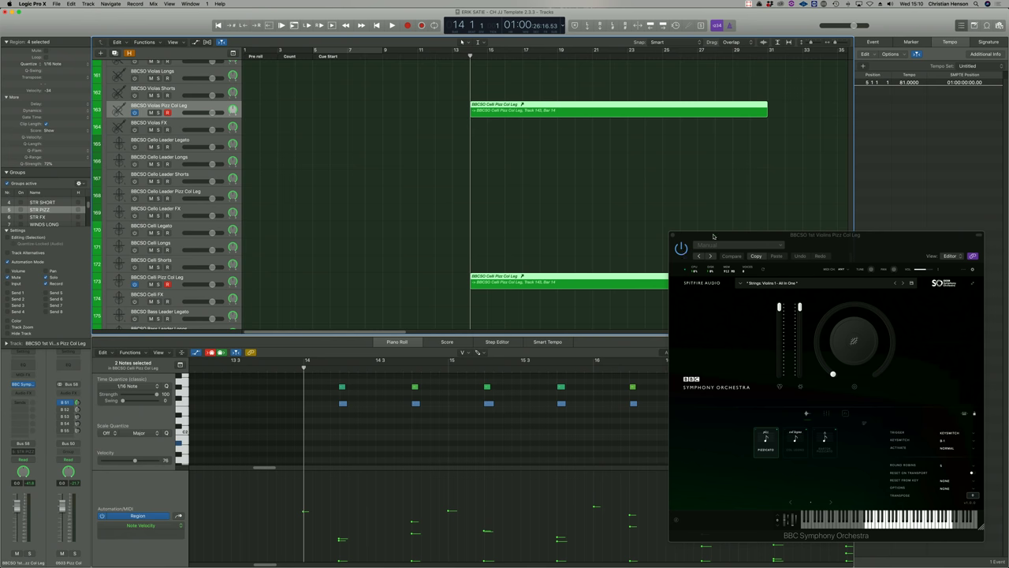
- Convert the aliased pizzicato regions on the Celli, Violas and 2nd Violins Pizz Col Leg tracks into independent region copies
scroll(514, 198, "down", 10)
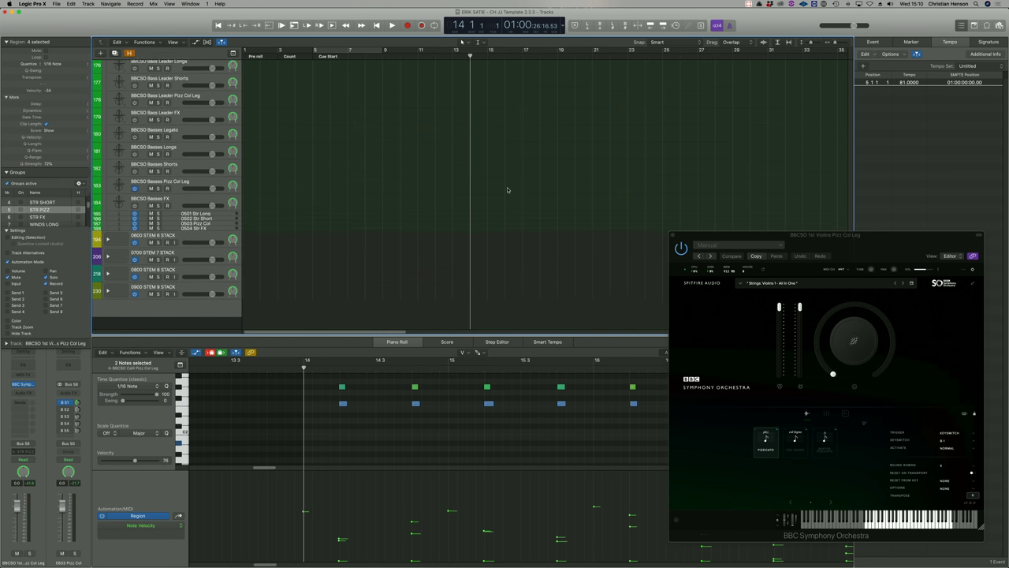
scroll(508, 192, "up", 8)
left_click(578, 222)
double_click(570, 207)
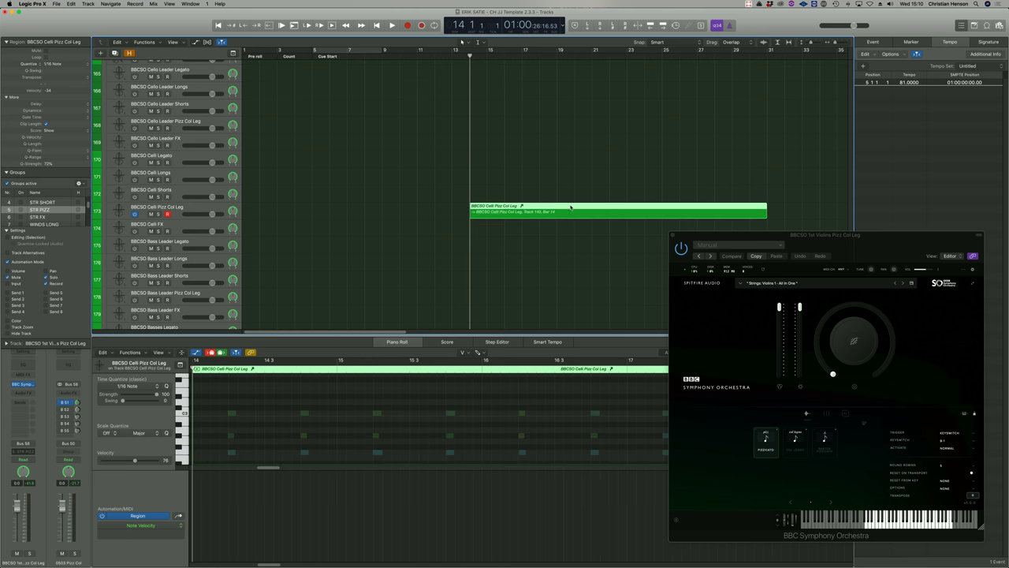
left_click(521, 184)
scroll(538, 131, "up", 5)
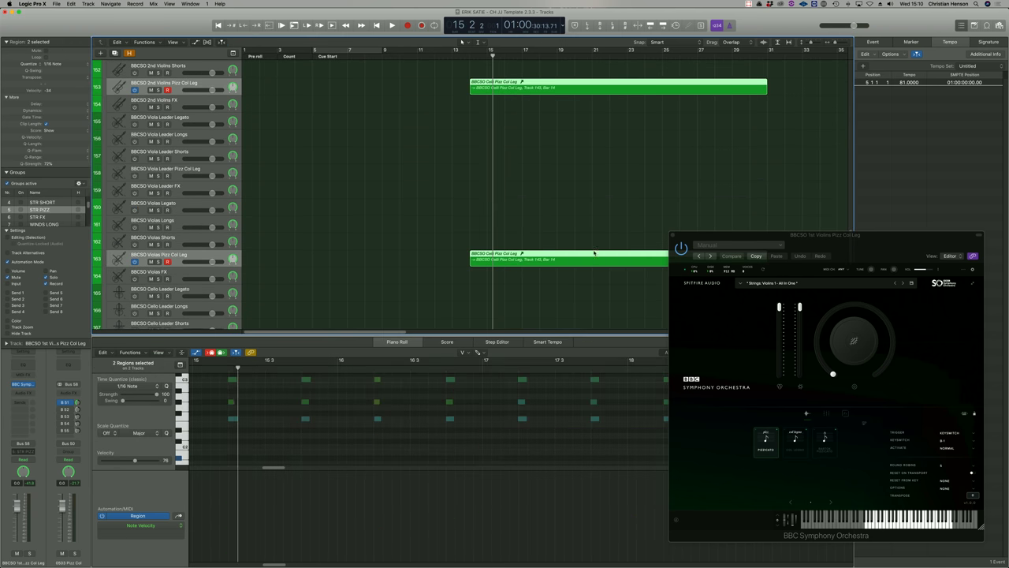
scroll(541, 200, "down", 8)
scroll(542, 201, "up", 3)
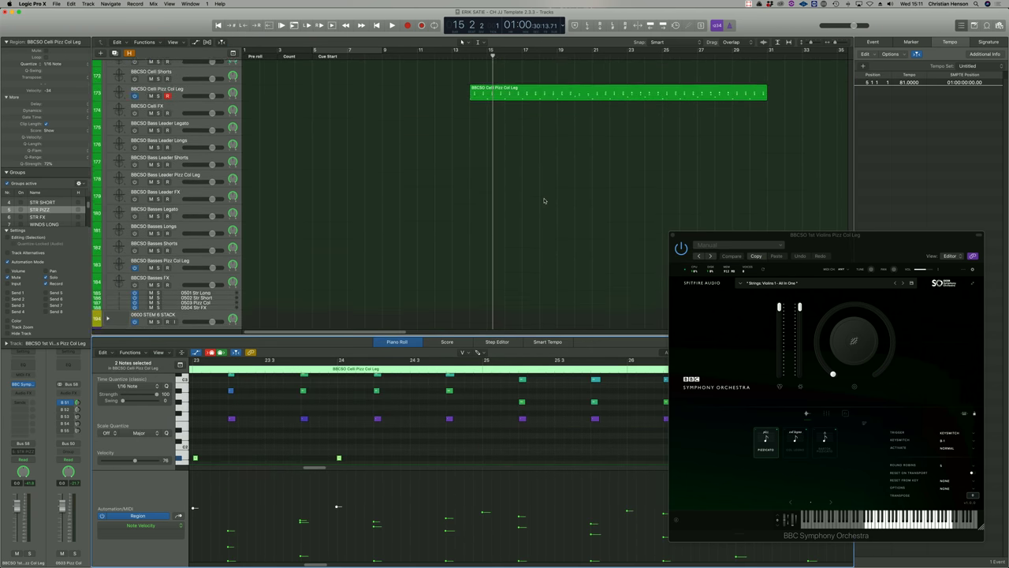
scroll(523, 179, "up", 1)
left_click(497, 257)
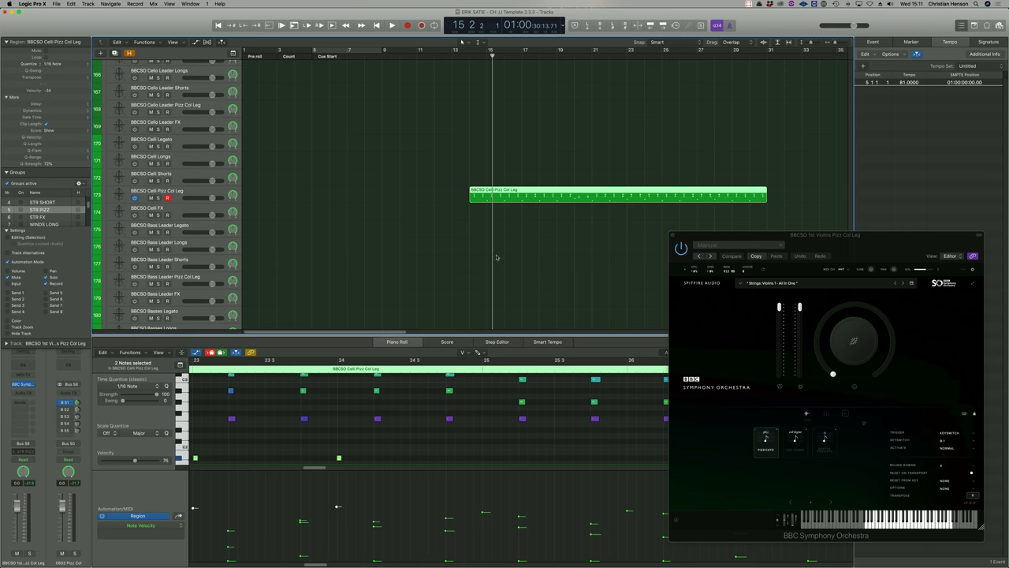
- Delete all upper chord notes from the Celli Pizz Col Leg region, leaving only the bass line
scroll(476, 438, "left", 5)
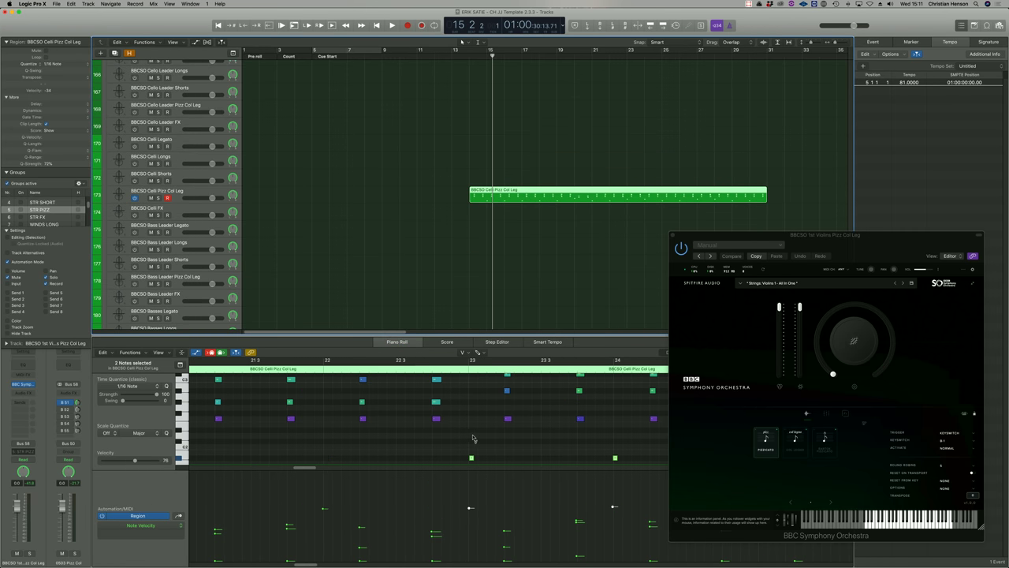
left_click(396, 446)
key("super+Up")
key("super+Up")
key("super+Up")
key("super+Left")
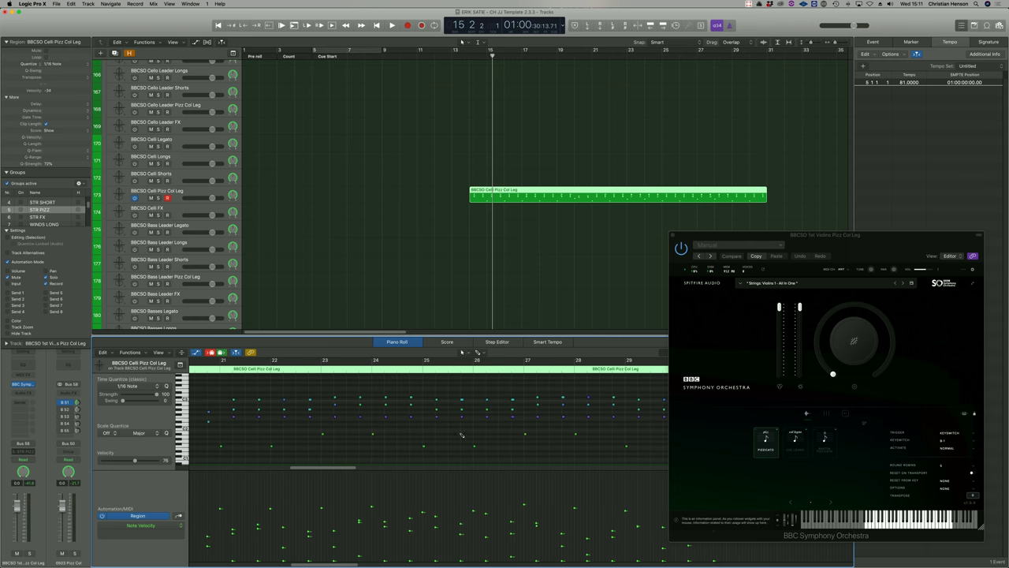
key("super+Left")
key("super+Left")
scroll(460, 435, "left", 5)
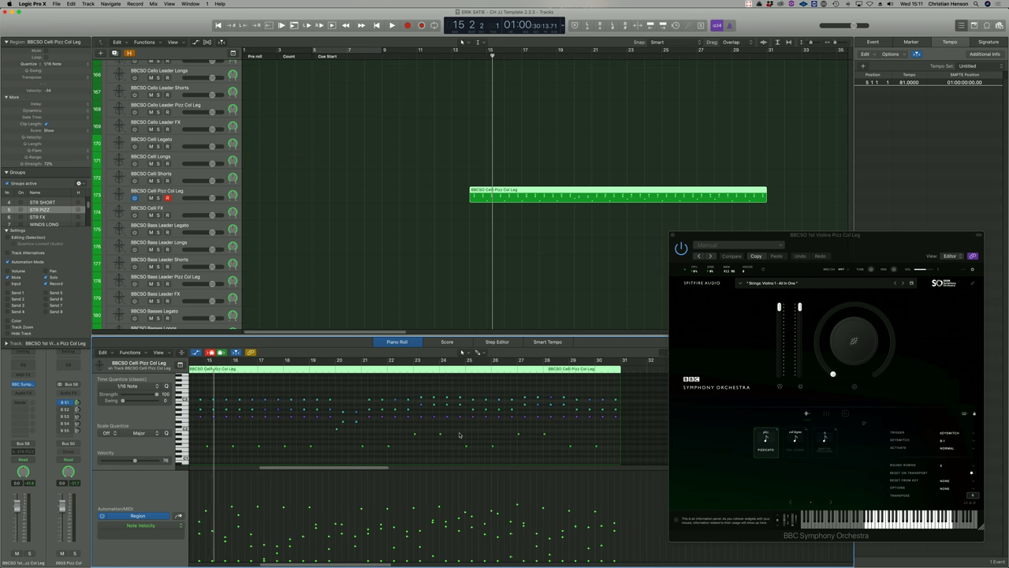
scroll(322, 438, "right", 1)
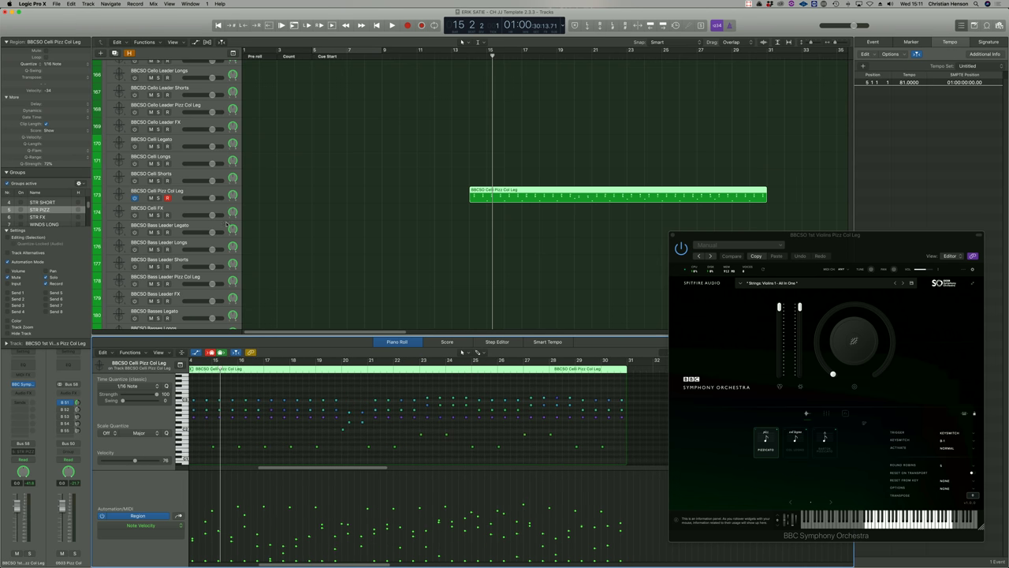
left_click(195, 193)
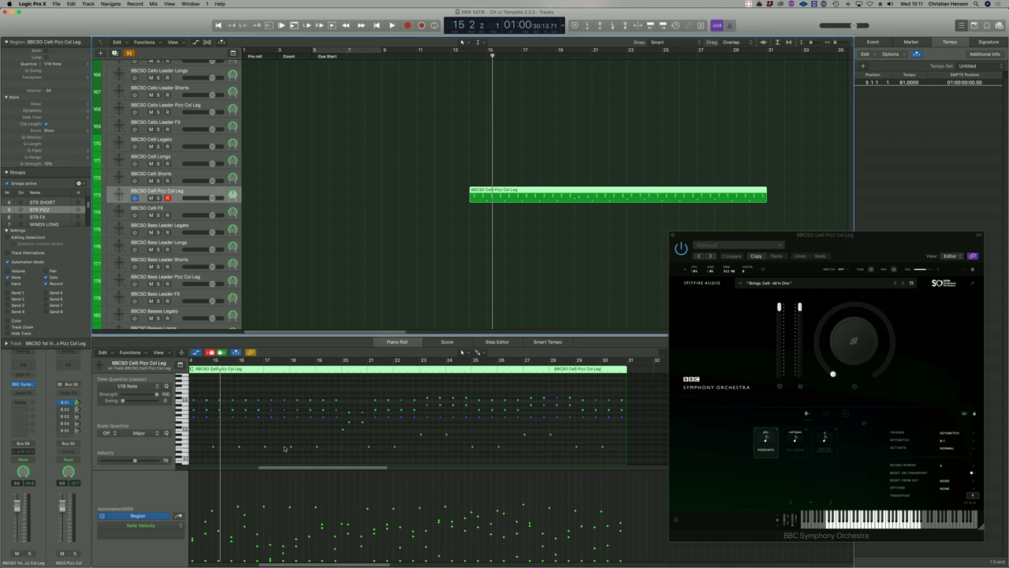
scroll(268, 429, "left", 3)
left_click_drag(218, 390, 694, 424)
scroll(417, 389, "left", 3)
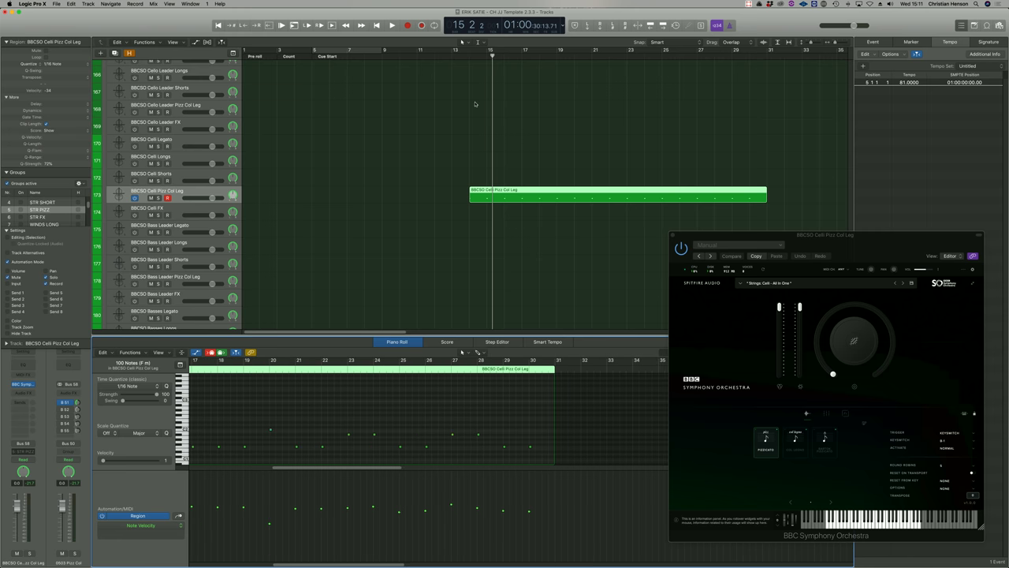
- Delete the bass line and the upper two chord voices from the Violas Pizz Col Leg region, keeping only the lowest chord voice
scroll(476, 104, "up", 6)
left_click(499, 166)
scroll(394, 413, "left", 4)
left_click_drag(205, 375, 664, 443)
key("Delete")
scroll(441, 410, "up", 3)
left_click_drag(213, 397, 653, 424)
key("Delete")
- Reduce the 2nd Violins Pizz Col Leg region to the middle chord voice by deleting its bass, lowest and top voices
scroll(505, 142, "up", 6)
left_click(505, 136)
left_click_drag(203, 400, 376, 467)
key("Delete")
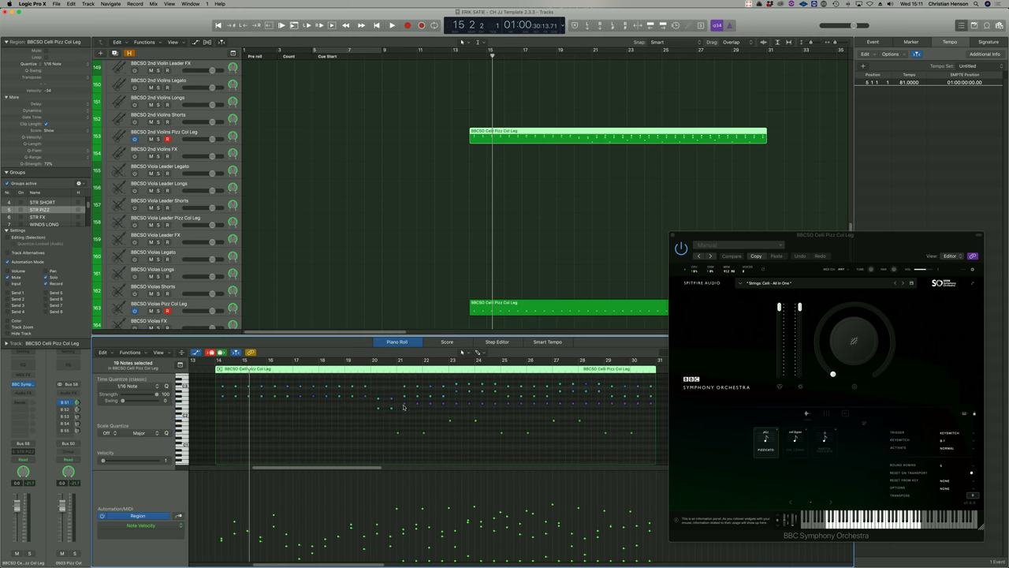
left_click_drag(373, 403, 658, 465)
key("Delete")
scroll(441, 426, "up", 3)
left_click_drag(217, 404, 665, 408)
key("super+z")
key("Delete")
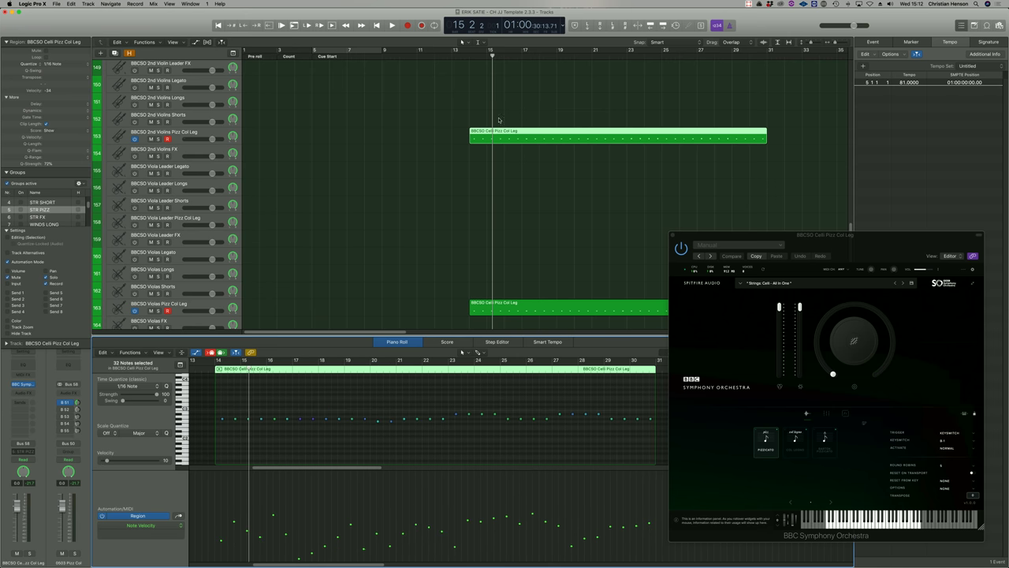
- Strip the 1st Violins Pizz Col Leg region down to the top chord voice by deleting all lower notes
scroll(516, 127, "up", 5)
left_click(516, 127)
left_click_drag(207, 376, 667, 463)
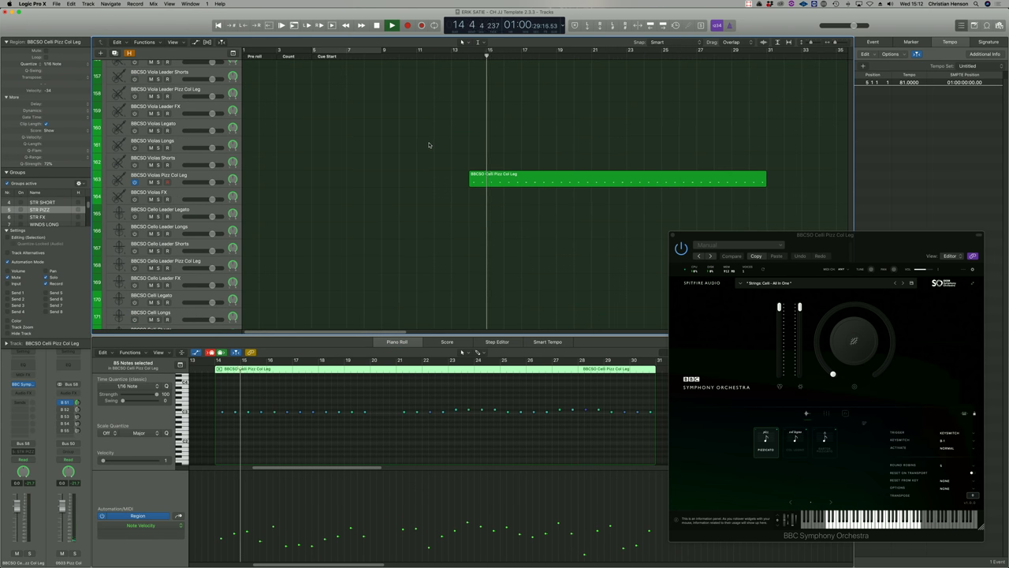
- Select every bass note in the Celli Pizz Col Leg region and lower their velocities slightly together during playback
scroll(430, 146, "up", 5)
scroll(431, 145, "down", 5)
scroll(430, 145, "up", 2)
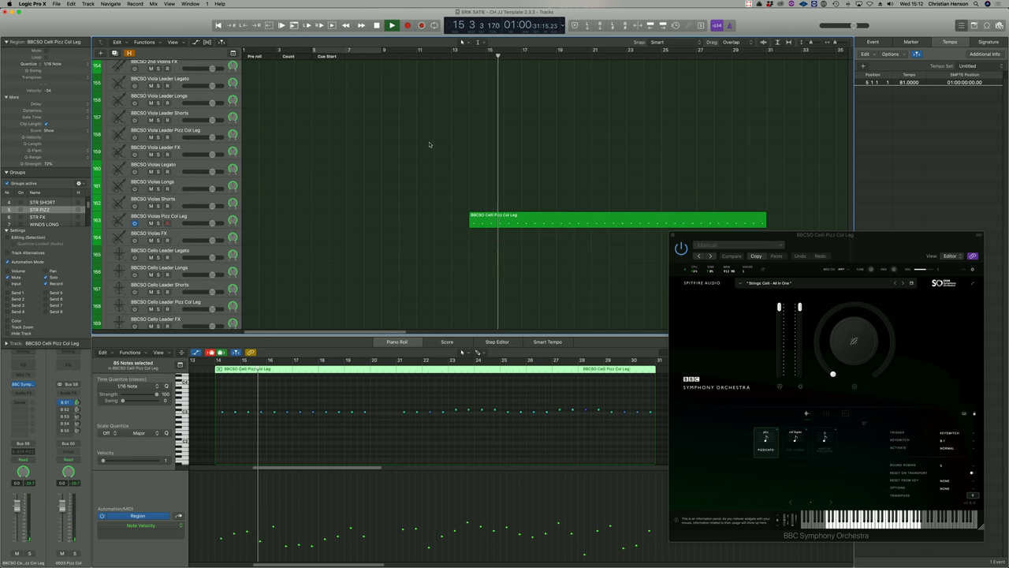
scroll(417, 206, "down", 5)
left_click(486, 135)
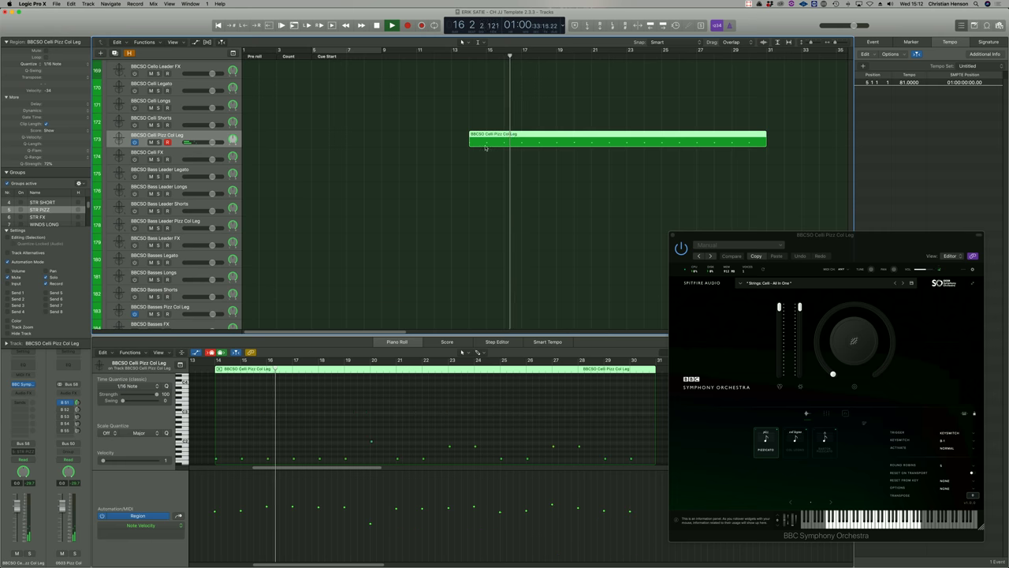
scroll(300, 415, "down", 4)
left_click(332, 395)
scroll(332, 395, "up", 4)
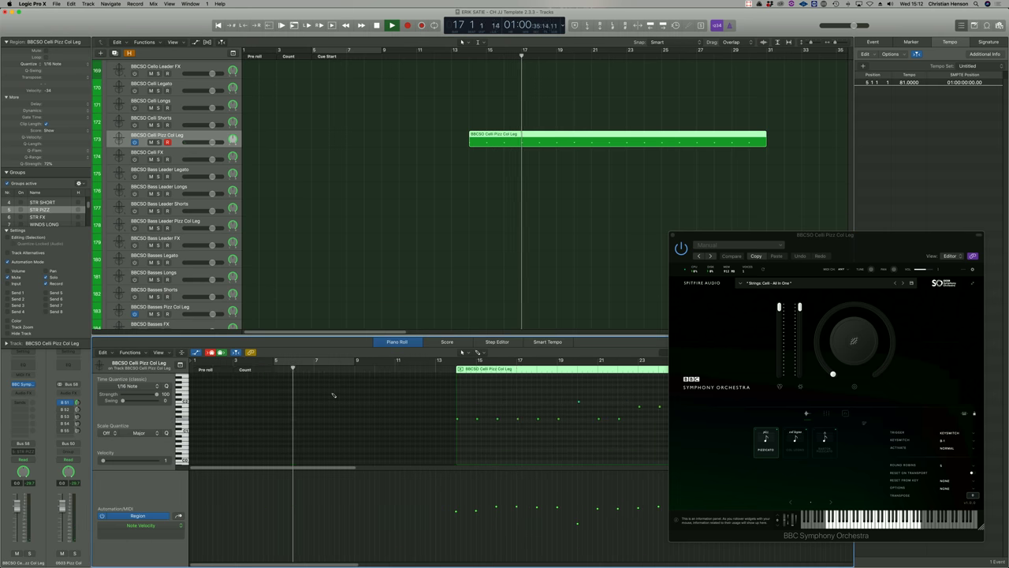
scroll(327, 402, "down", 5)
scroll(322, 406, "down", 2)
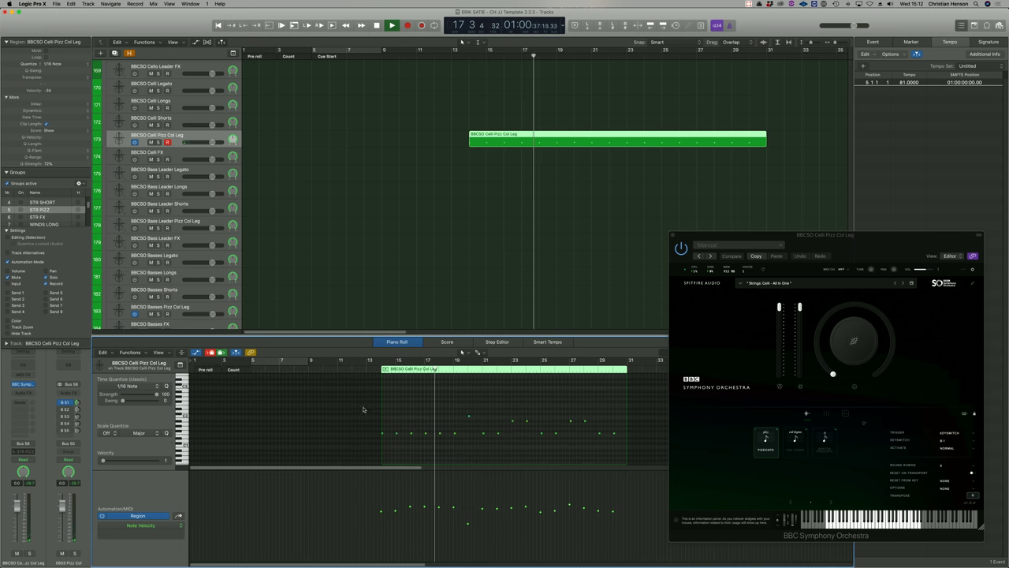
left_click_drag(332, 398, 635, 467)
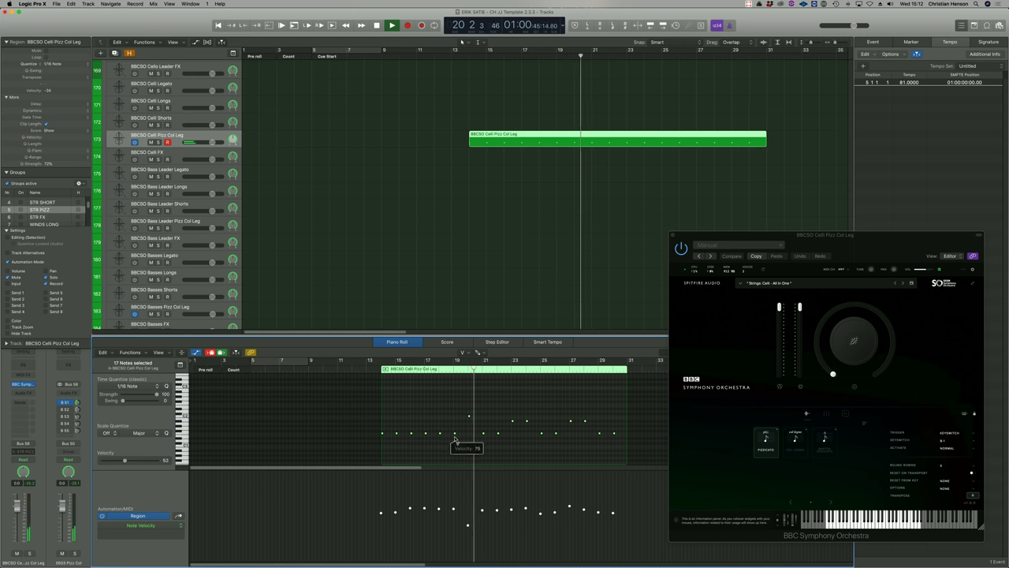
- Select the Violas, 2nd Violins and 1st Violins Pizz Col Leg regions together
scroll(483, 203, "up", 5)
scroll(484, 204, "up", 5)
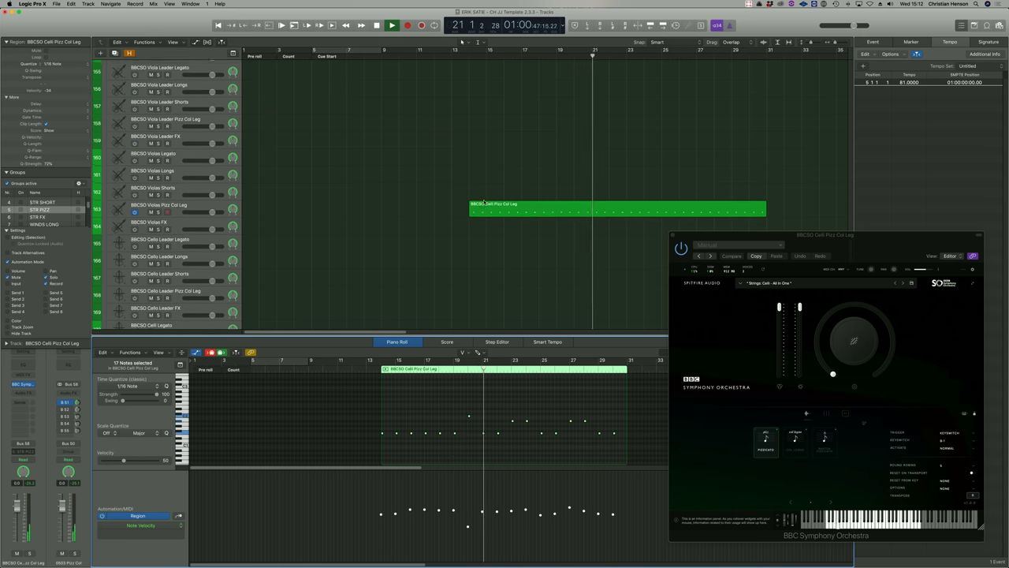
left_click_drag(429, 84, 561, 298)
scroll(536, 272, "up", 5)
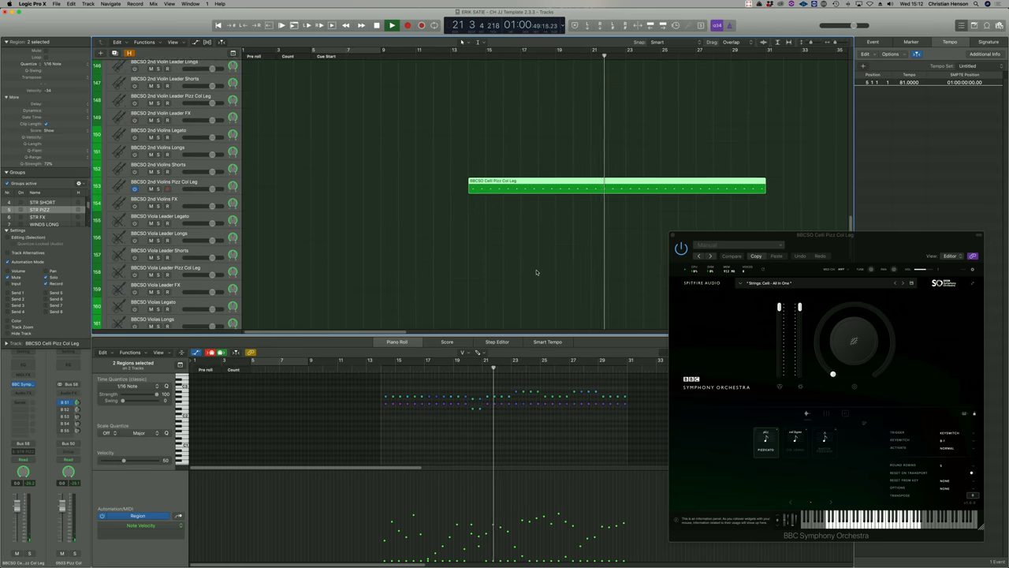
left_click_drag(432, 116, 560, 203)
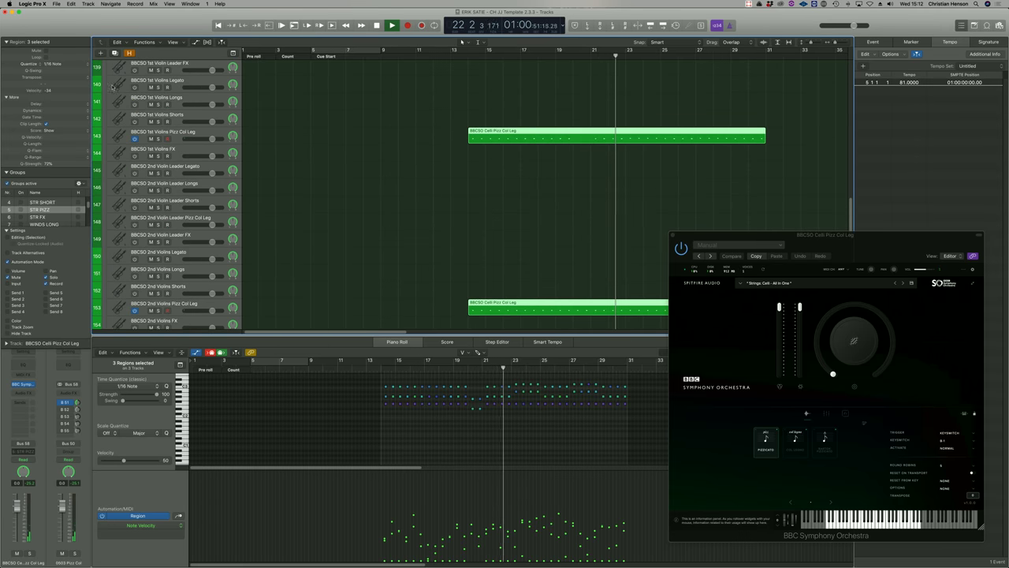
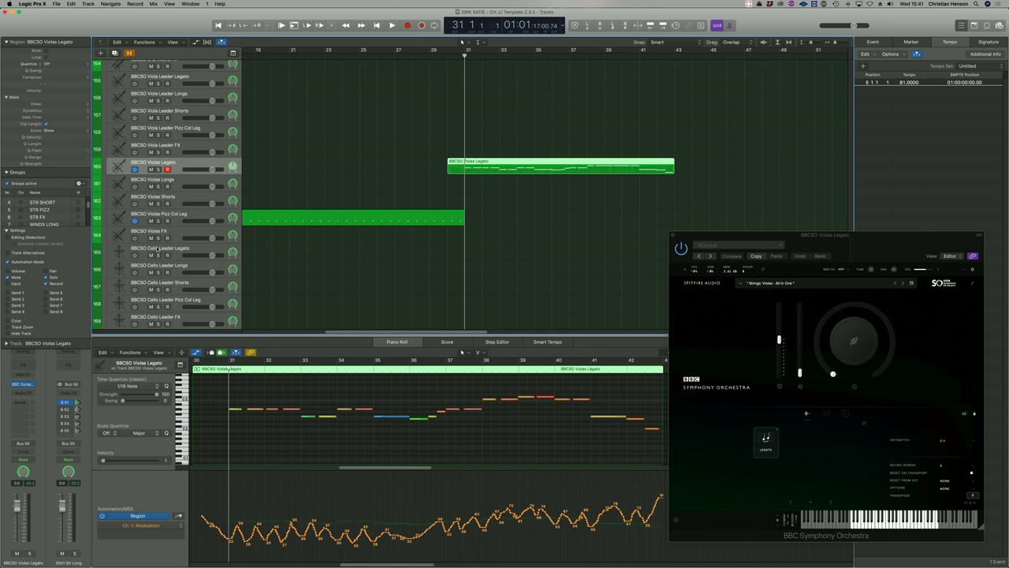
- Toggle the on/off state of the Violas Pizz Col Leg and Violas Legato tracks, and select the Celli Longs track
left_click(136, 221)
left_click(135, 169)
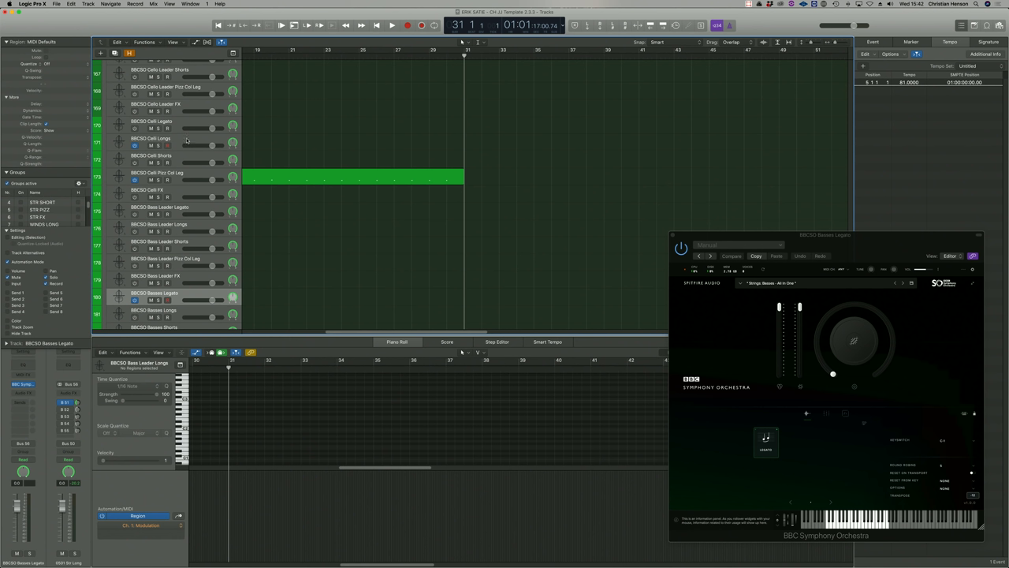
left_click(186, 140)
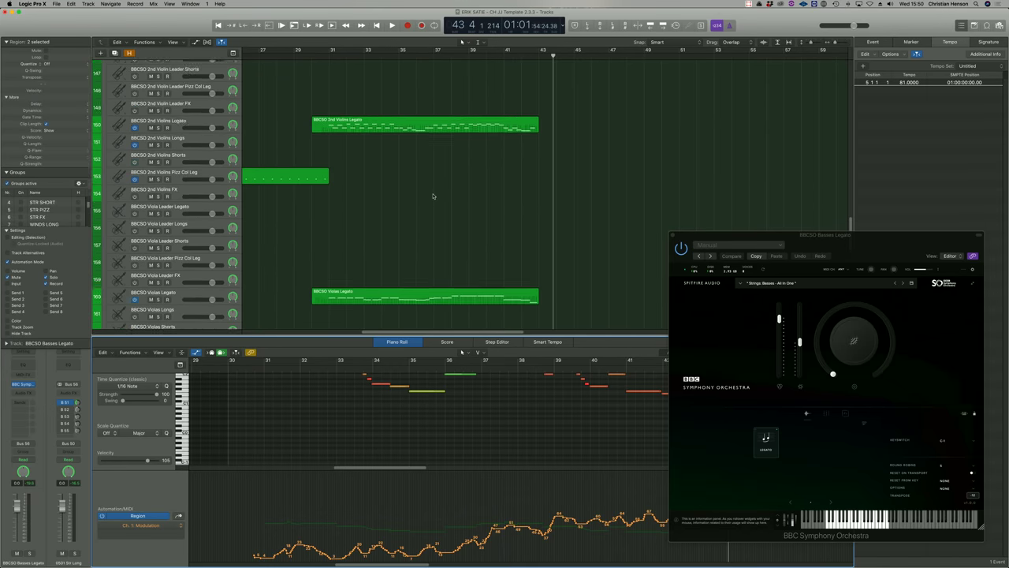
- Review the violin legato and pizzicato regions in the string stack and locate the Horns a4 Legato track in the brass stack
scroll(433, 196, "up", 6)
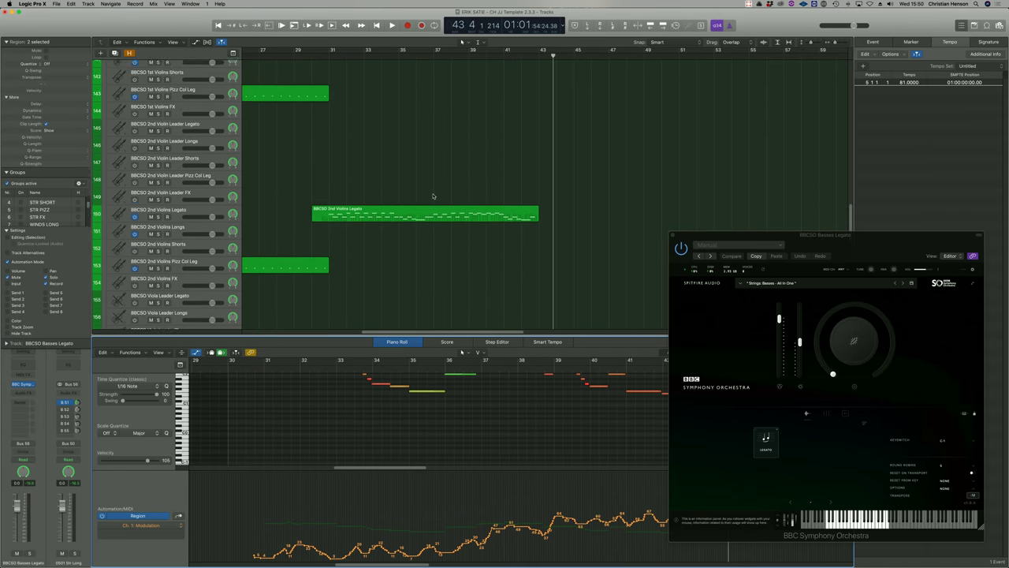
scroll(419, 177, "left", 5)
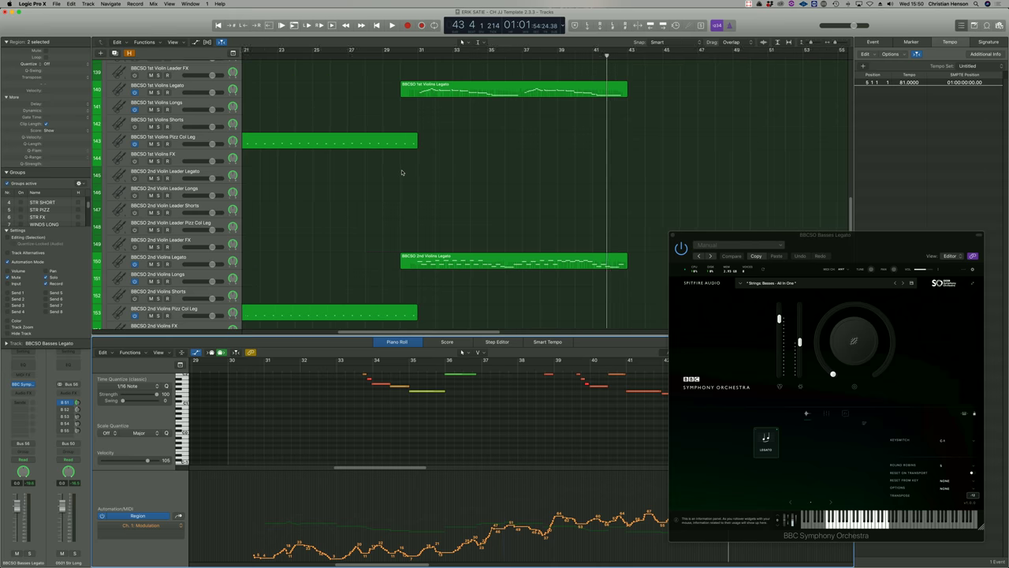
scroll(399, 170, "right", 6)
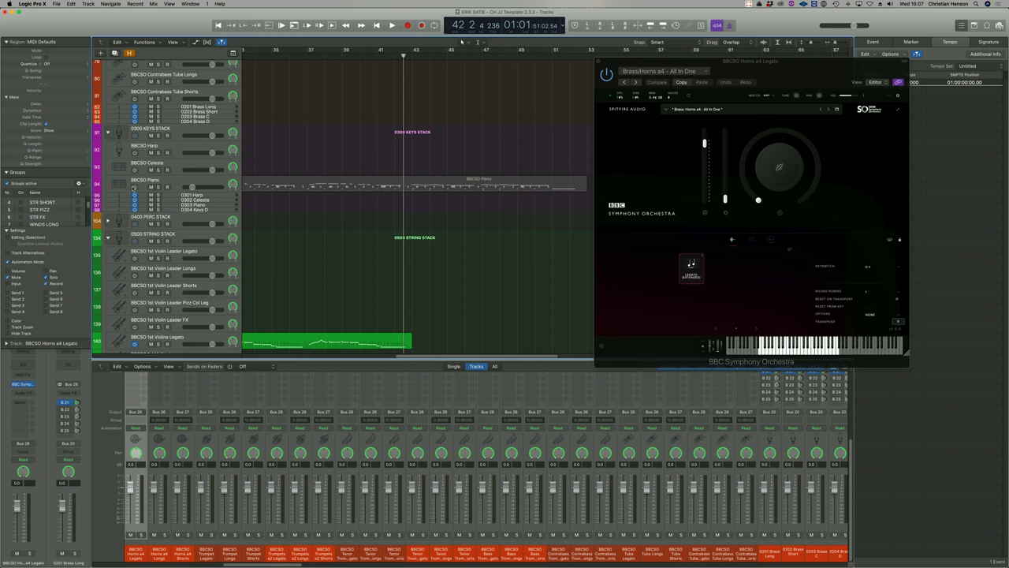
scroll(354, 188, "down", 5)
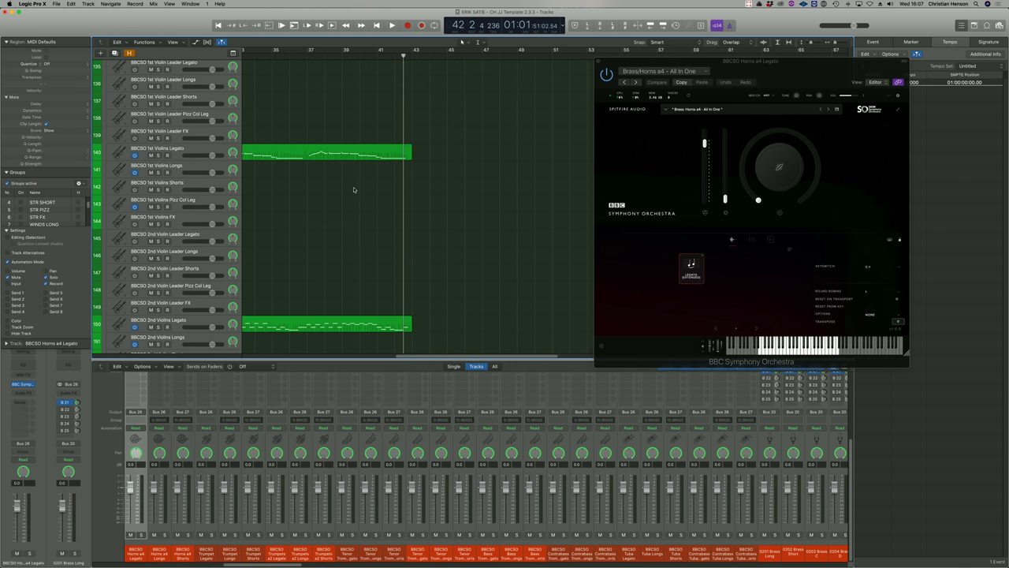
scroll(342, 216, "up", 15)
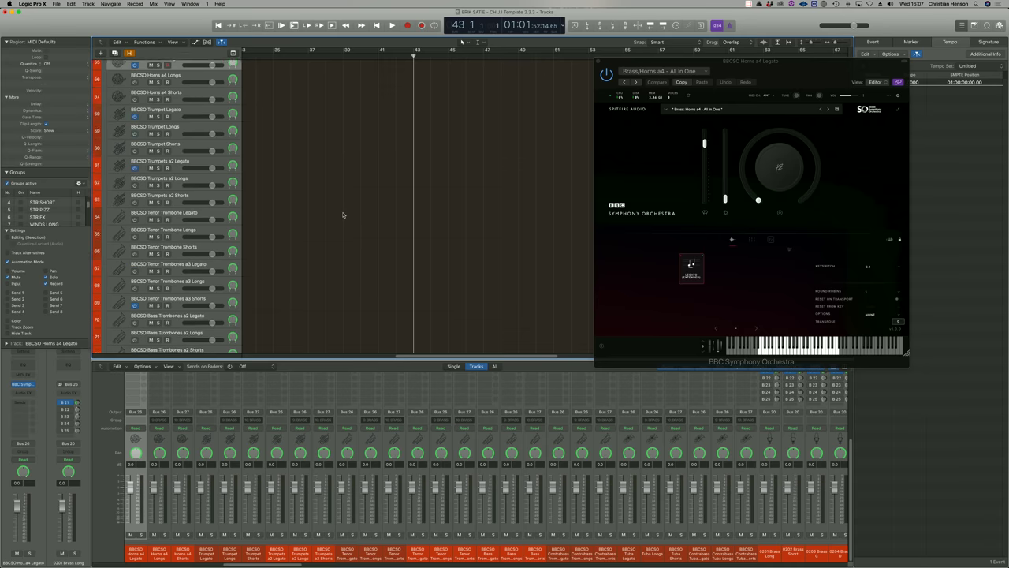
scroll(284, 216, "down", 5)
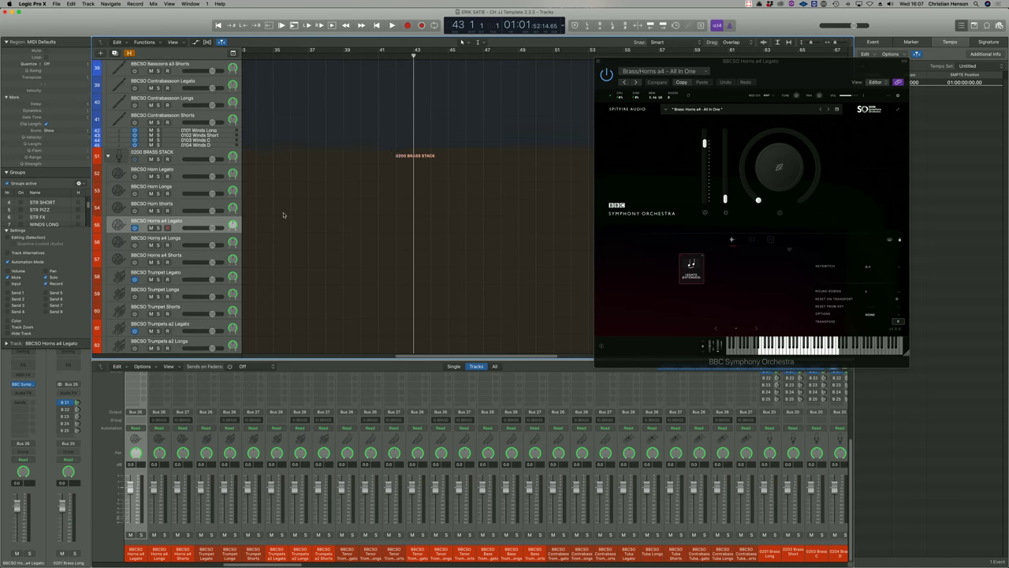
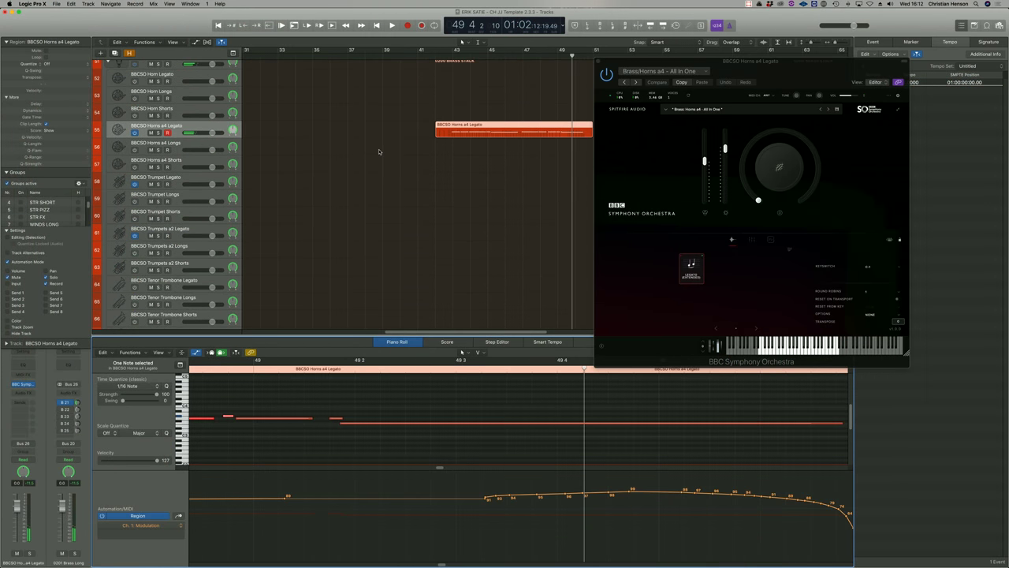
- Select the Trumpets a2 Legato track and the Tenor Trombones a3 Shorts track in turn, and play back the brass passage
left_click(182, 229)
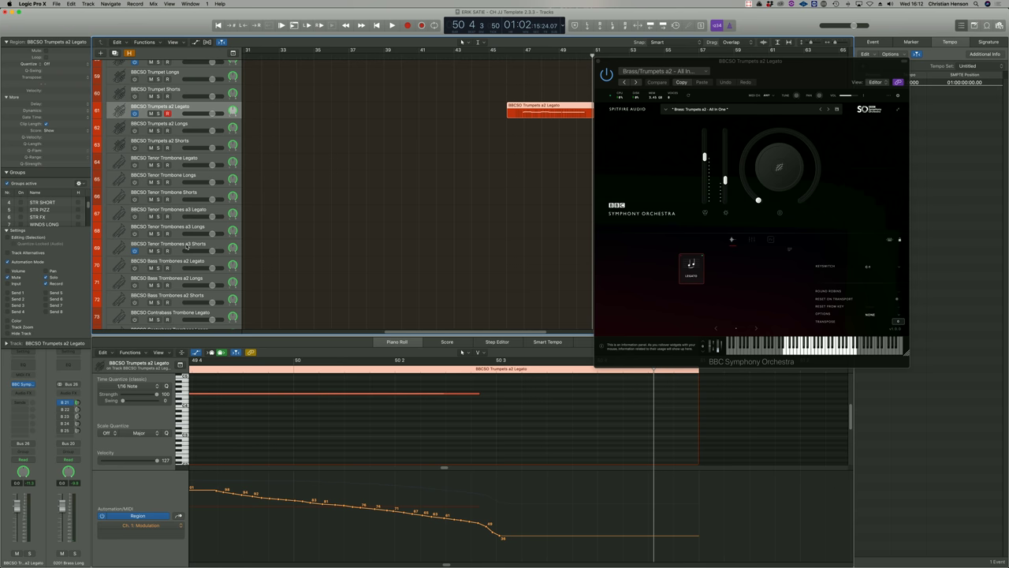
left_click(187, 246)
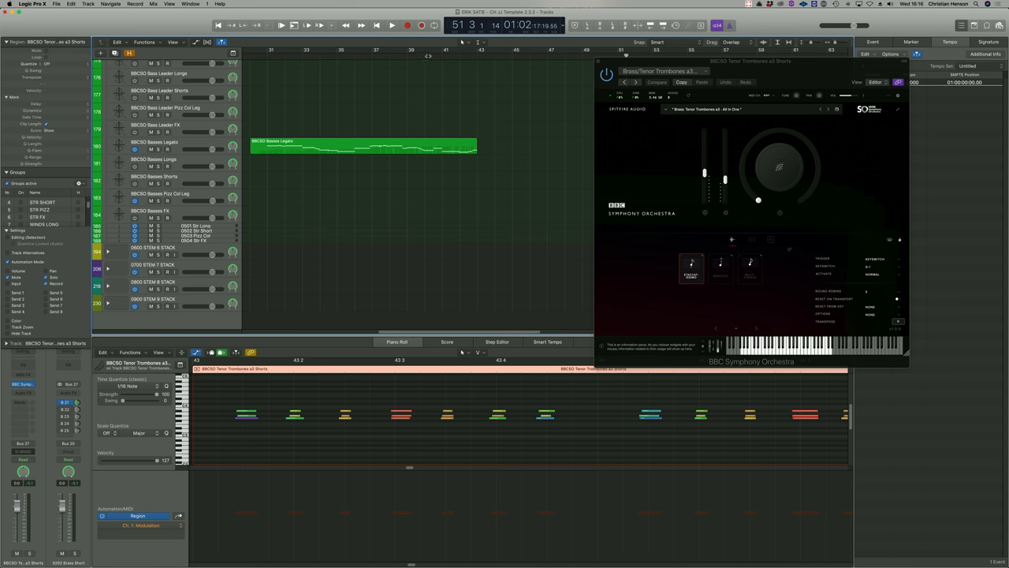
key("space")
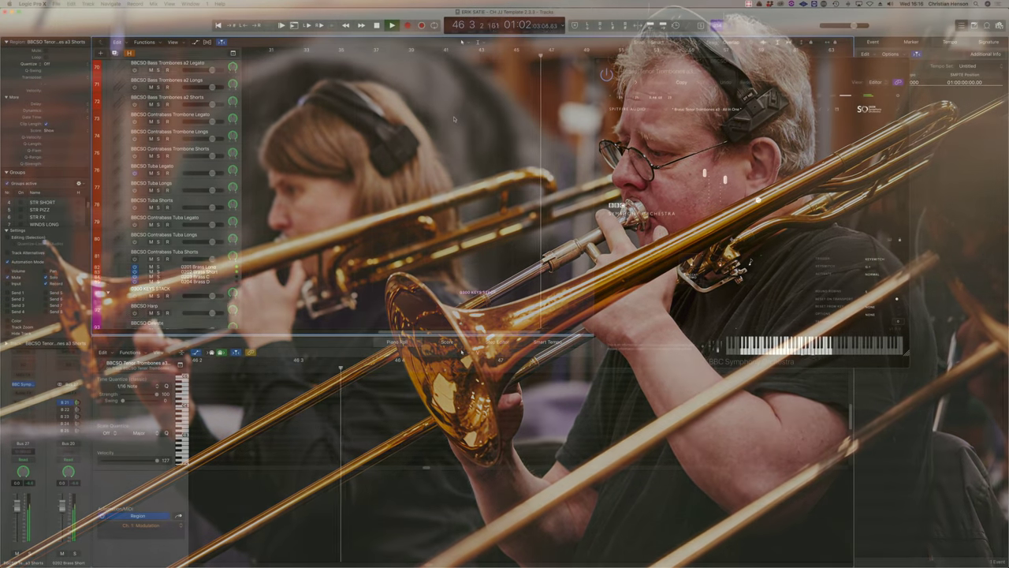
- Find the celli tracks in the string stack and record the repeated short chords on the Celli Shorts track from about bar 43
scroll(454, 119, "down", 10)
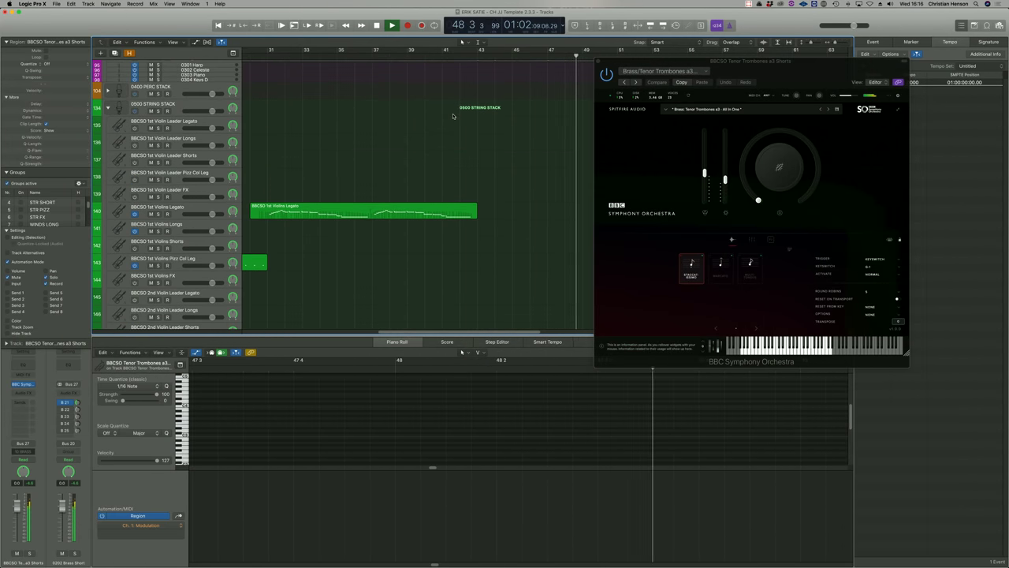
scroll(453, 117, "down", 15)
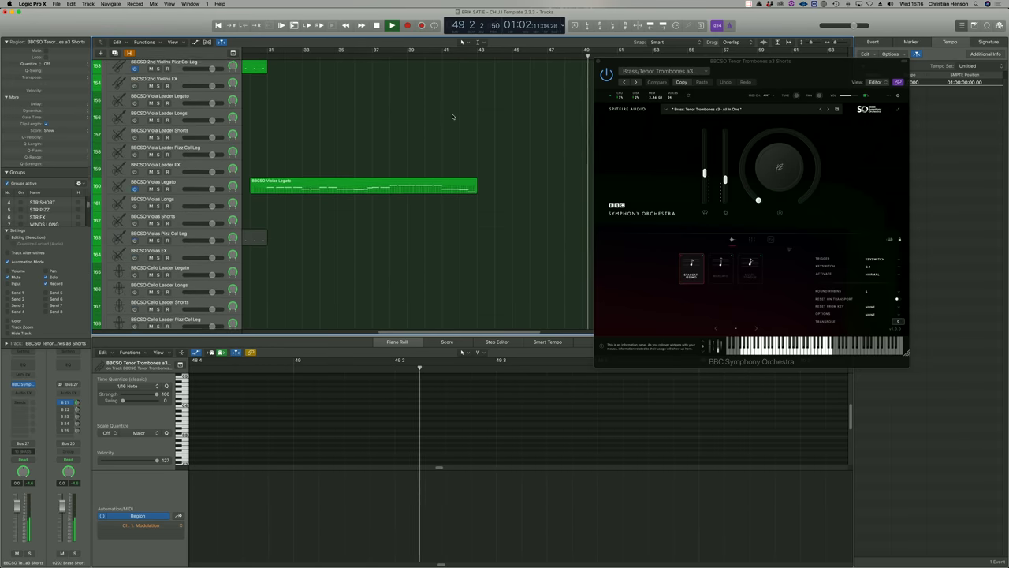
scroll(453, 117, "down", 5)
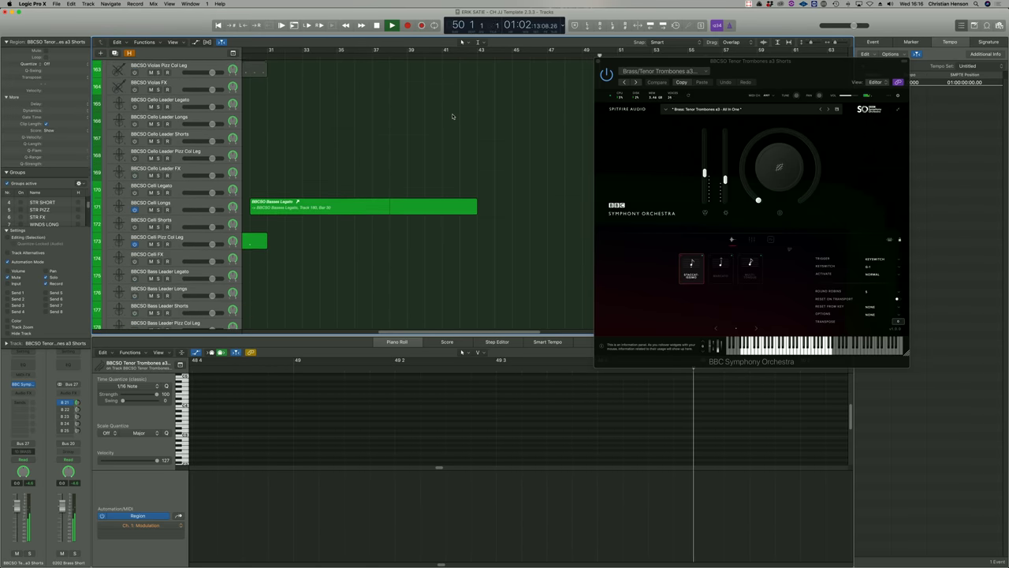
scroll(452, 116, "down", 1)
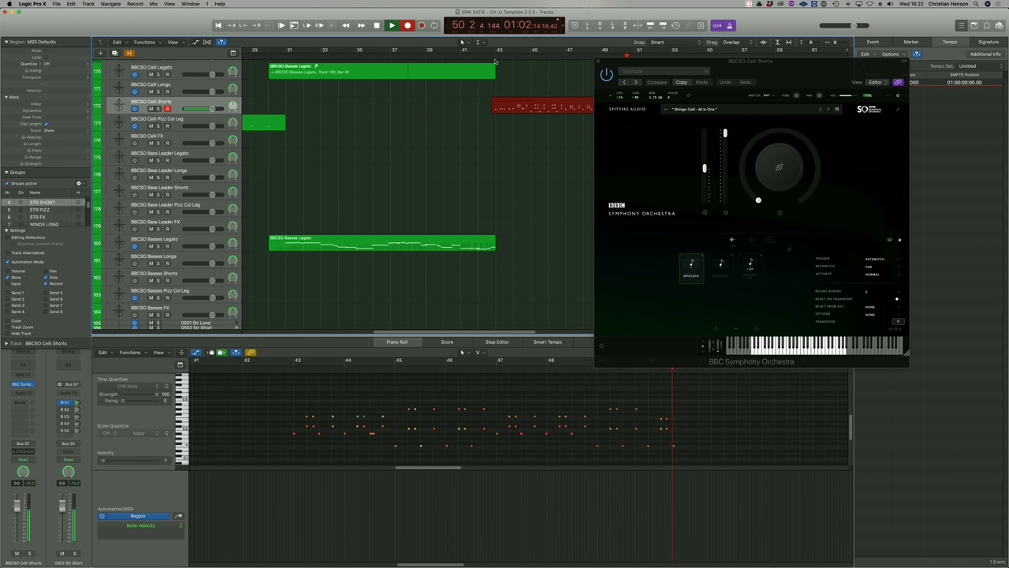
key("space")
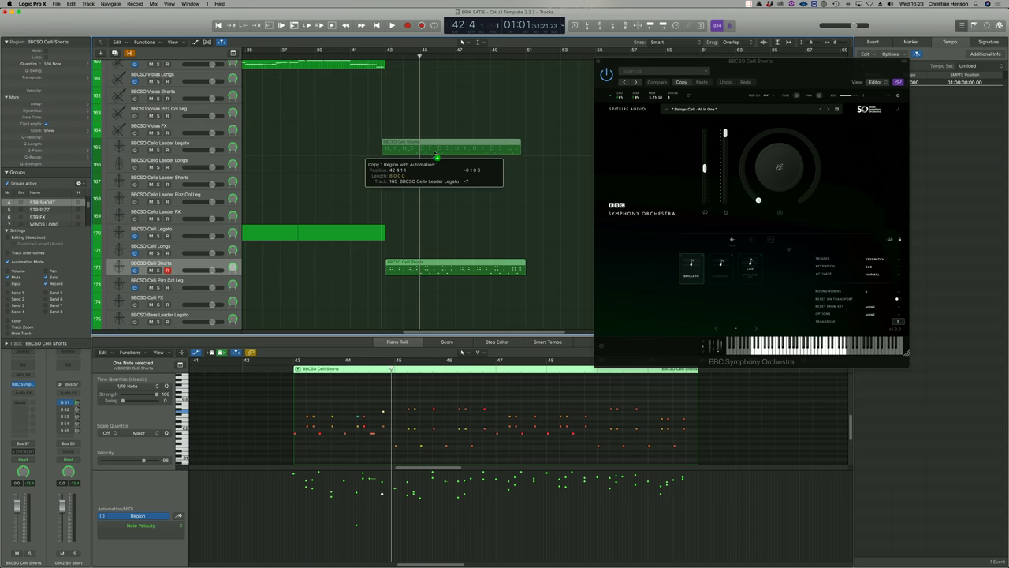
- Copy the Celli Shorts region onto the Violas Shorts track and remove the lower notes from the copy
left_click_drag(435, 153, 440, 99)
left_click_drag(274, 426, 606, 376)
left_click(489, 281)
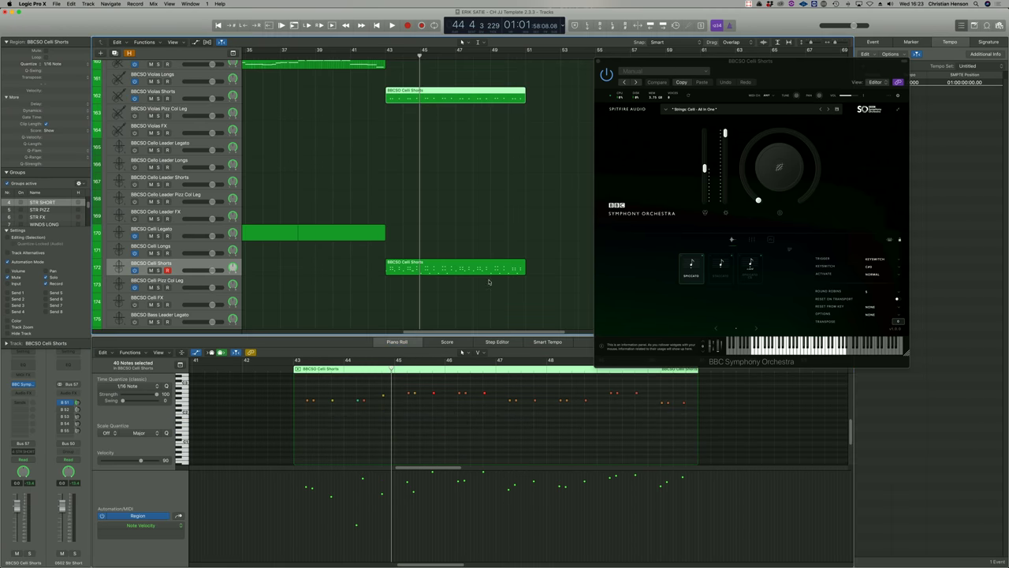
- Delete the upper notes from the original Celli Shorts region and start playback from about bar 43
left_click_drag(237, 376, 741, 407)
key("BackSpace")
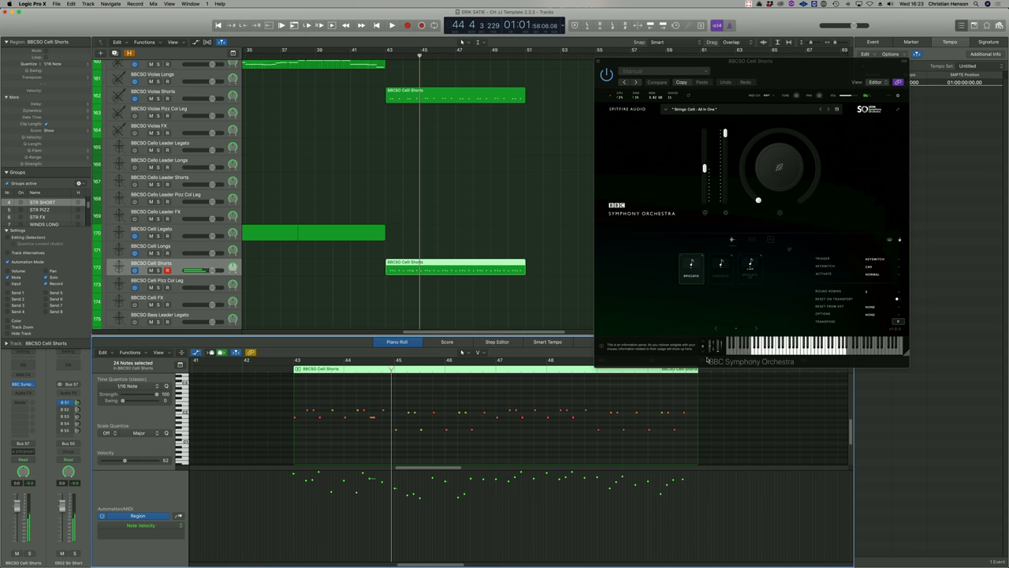
double_click(384, 55)
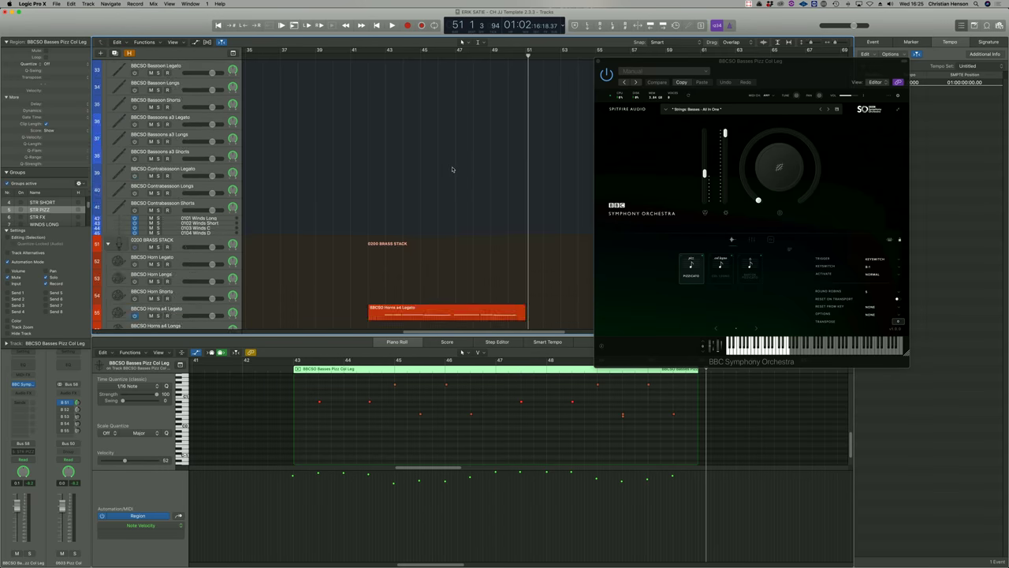
- Examine the notes and modulation curve of the Horns a4 Legato region in the brass stack during playback
scroll(452, 170, "down", 15)
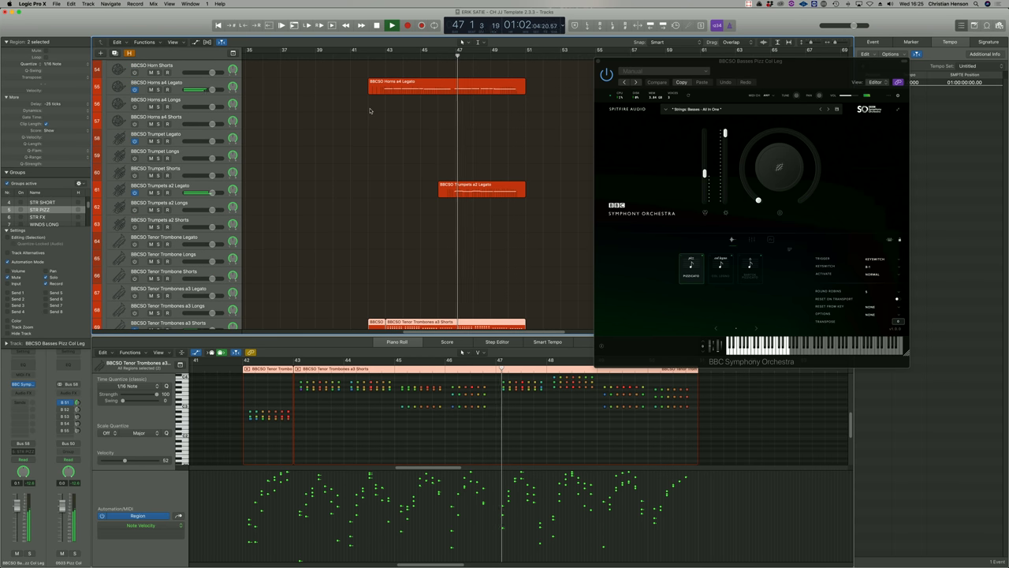
left_click(222, 93)
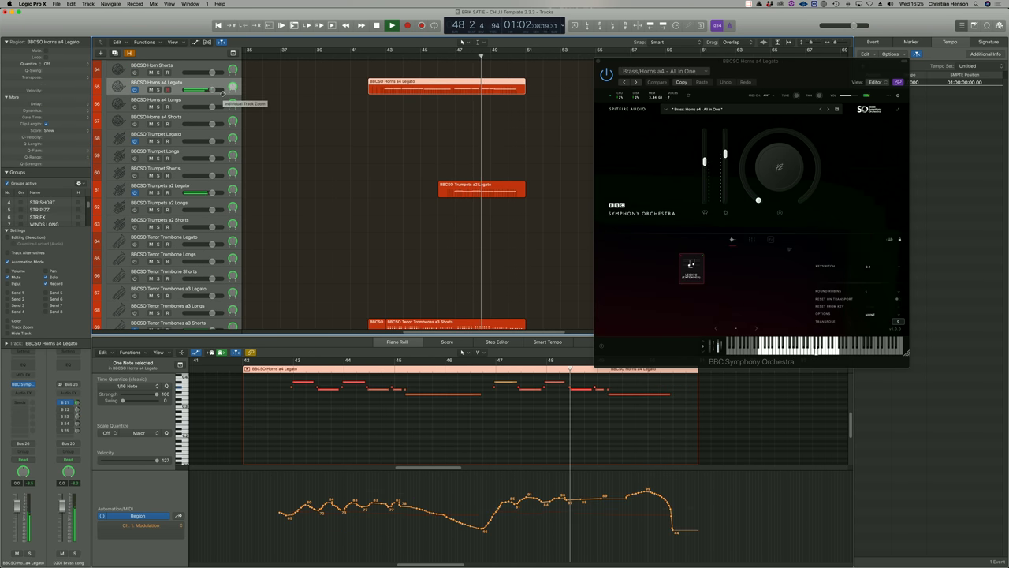
left_click(389, 118)
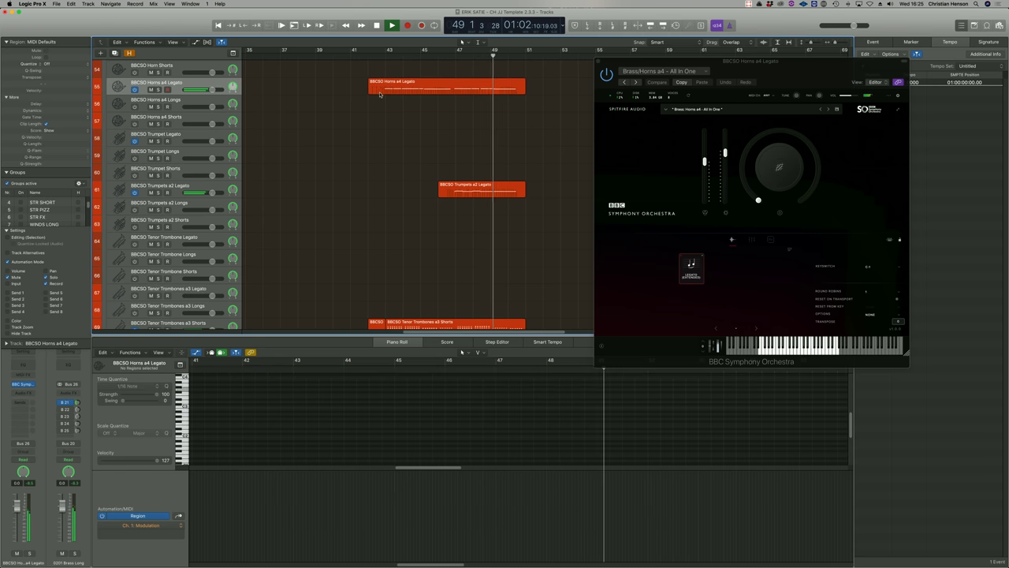
left_click(377, 93)
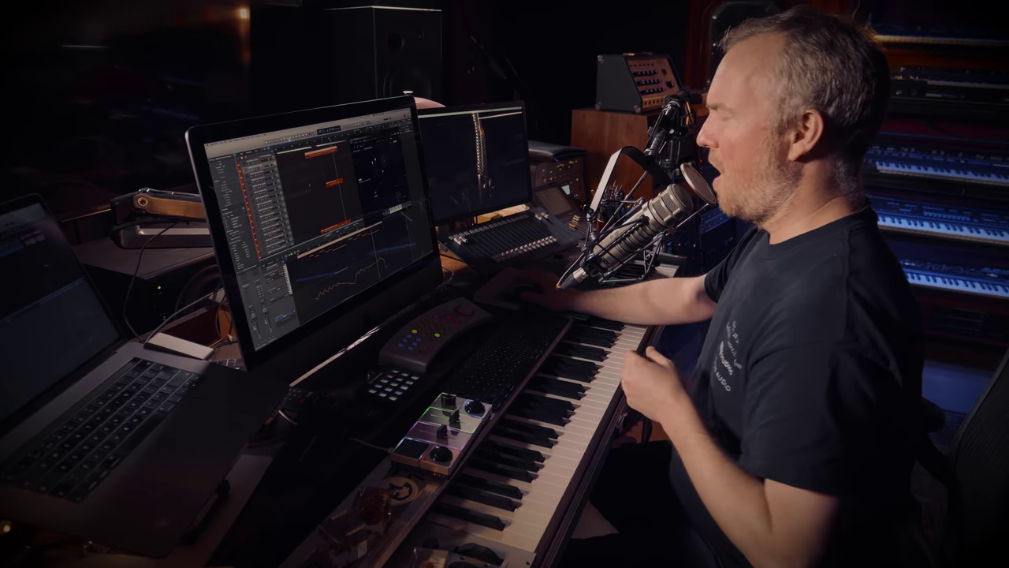
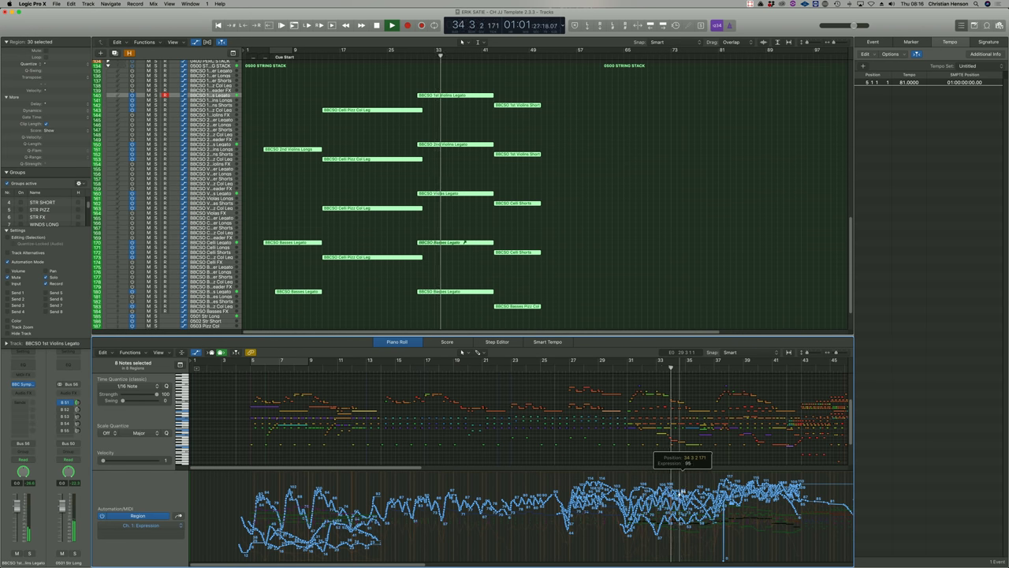
- Remove the stray low Expression point near bar 37 from the selected string regions
left_click(724, 562)
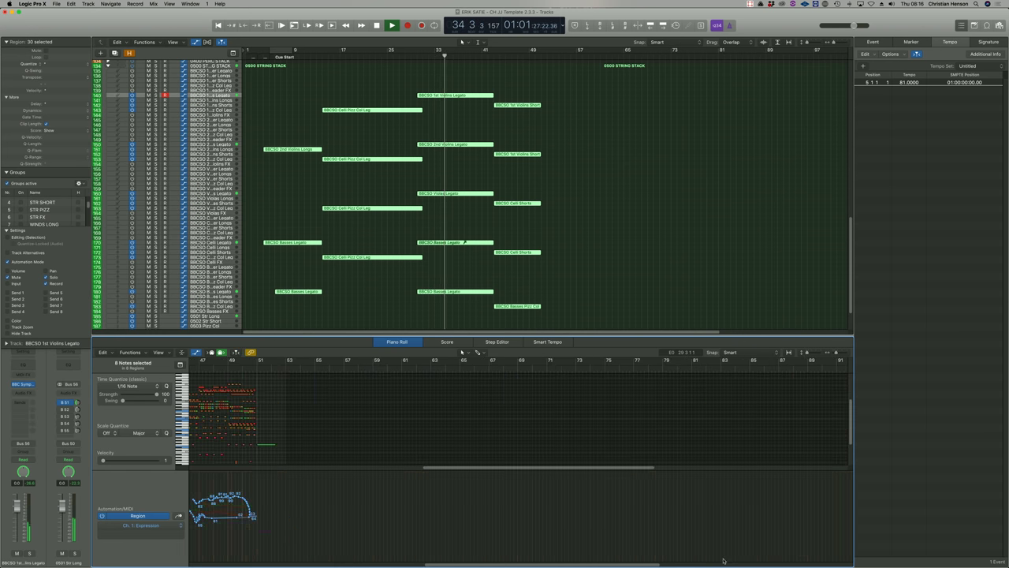
scroll(557, 500, "left", 10)
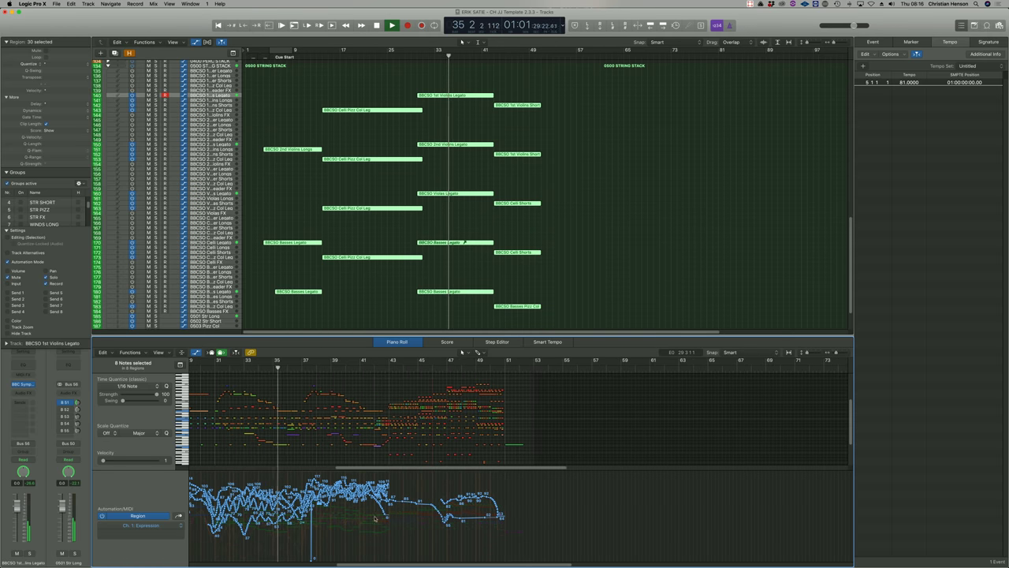
left_click(310, 563)
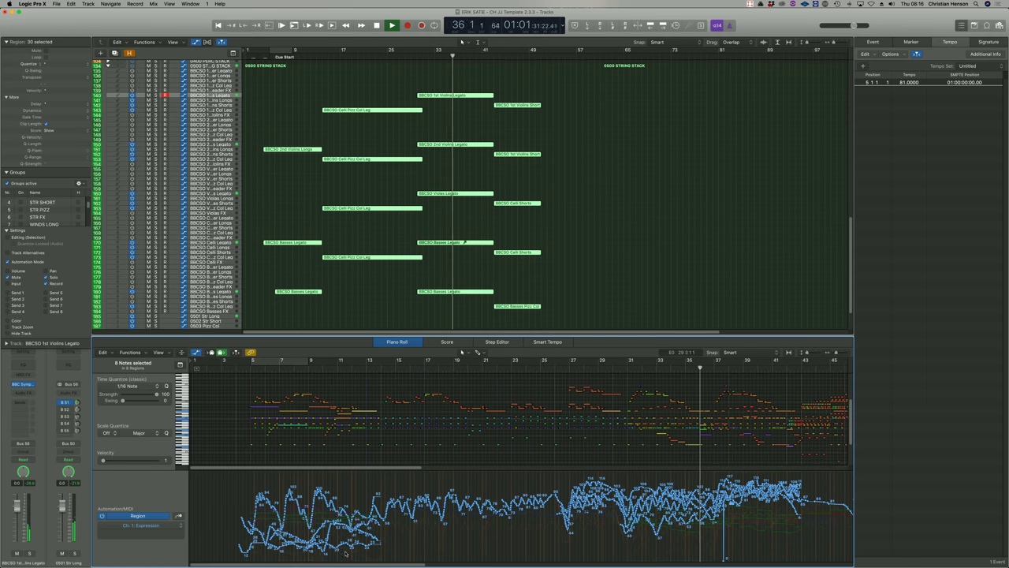
left_click_drag(724, 558, 728, 520)
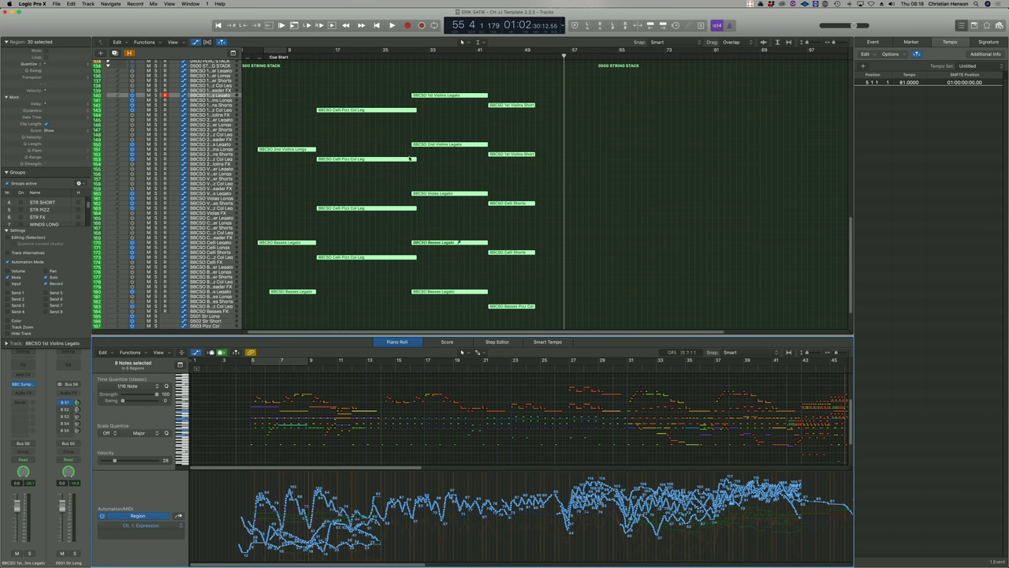
- Adjust the velocity offset of the violin and viola Pizz Col Leg regions together and play from bar 13
scroll(411, 158, "left", 1)
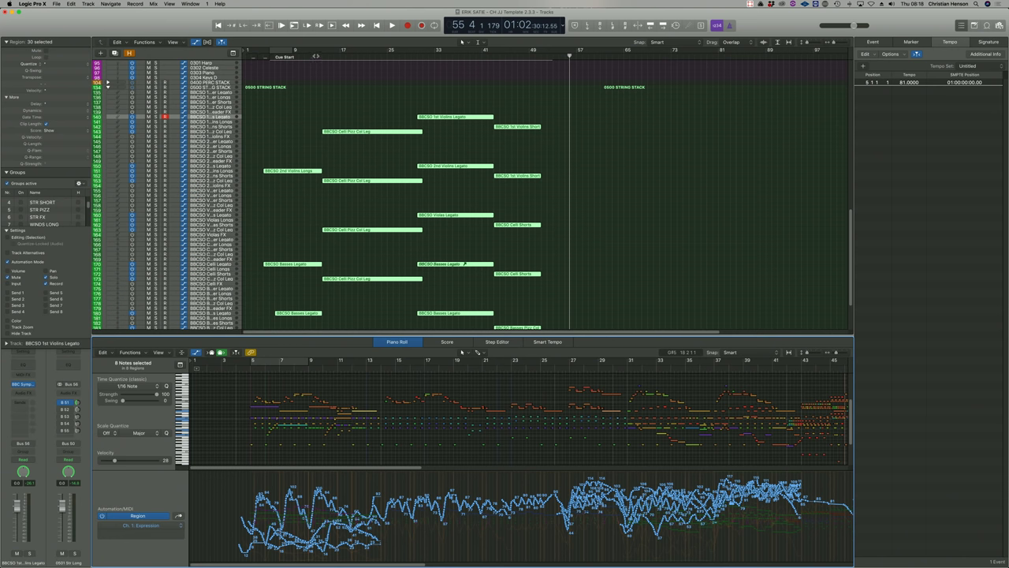
left_click(316, 56)
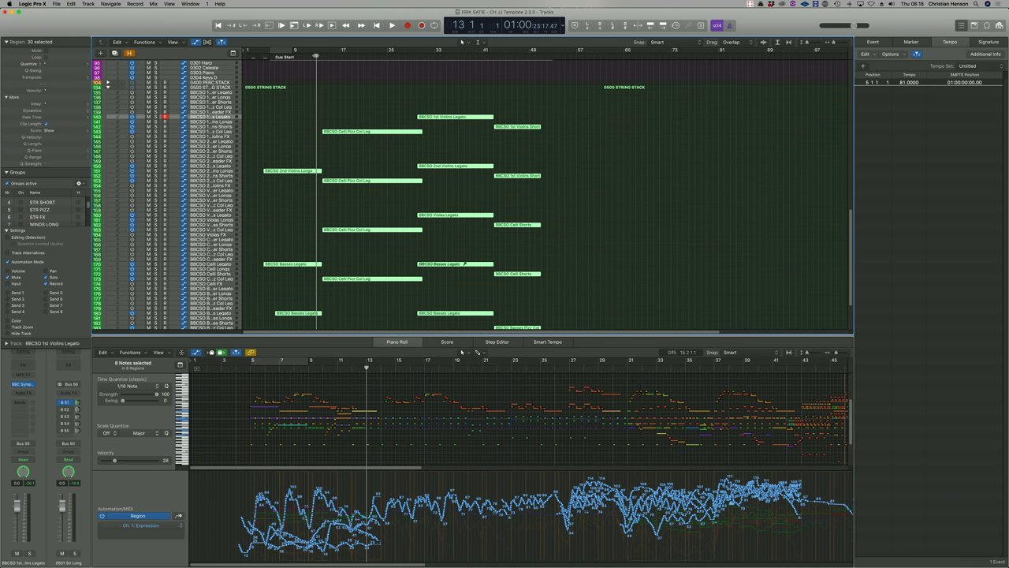
left_click_drag(353, 99, 383, 261)
scroll(384, 261, "up", 4)
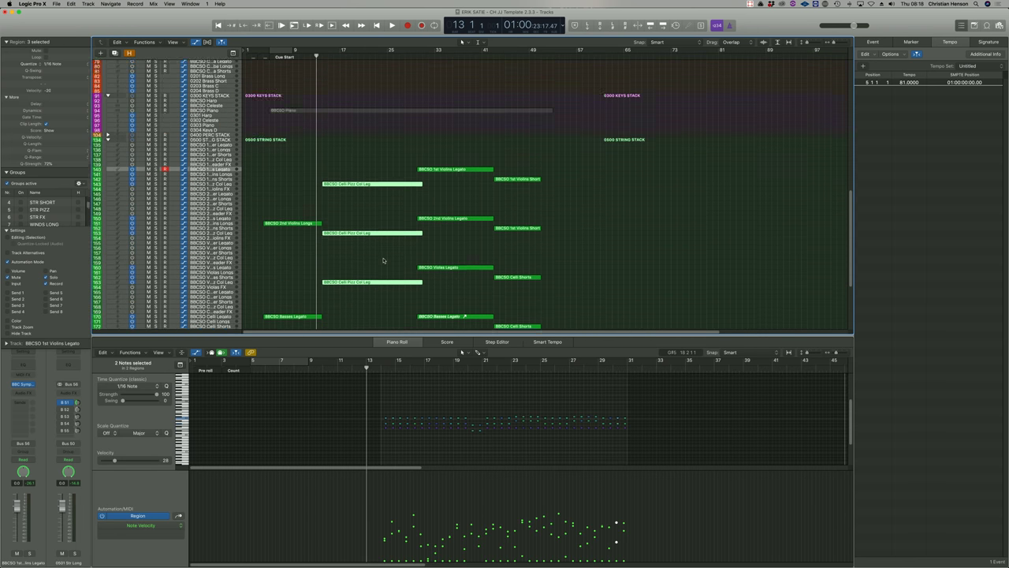
scroll(384, 260, "down", 1)
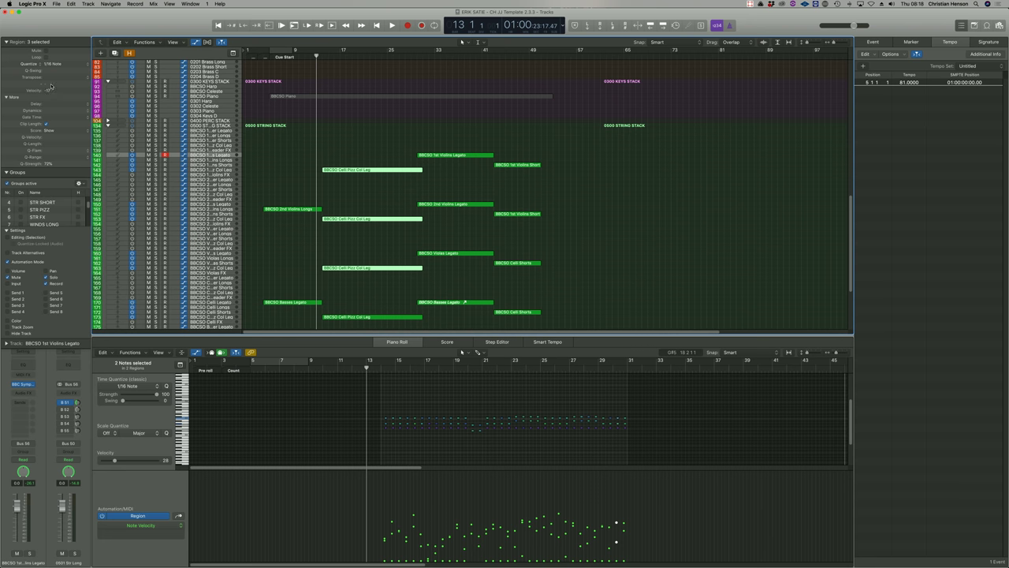
key("space")
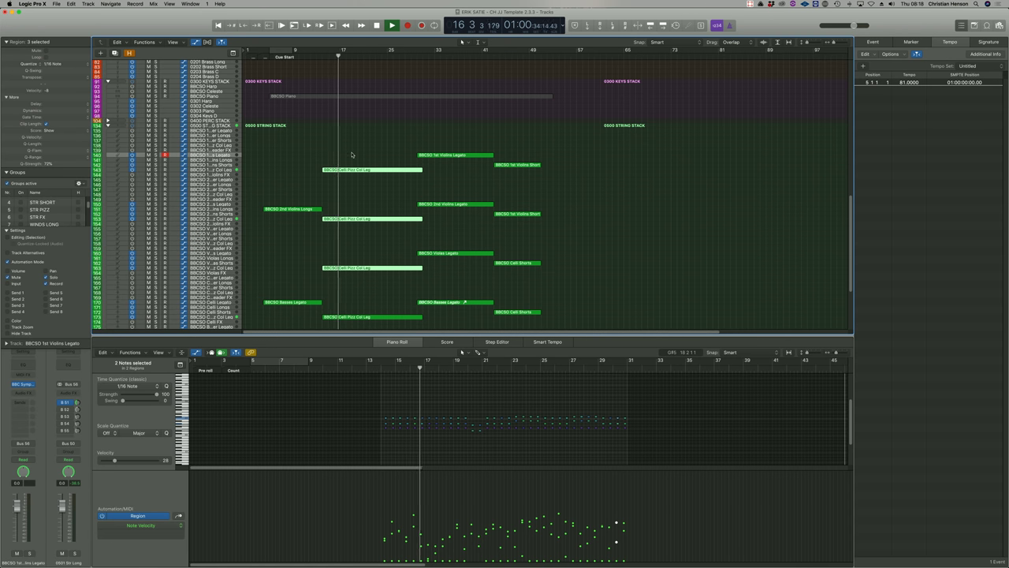
- Stop playback in the upper stacks and nudge a note in the Oboe Legato region near bar 28 slightly earlier
scroll(351, 154, "up", 15)
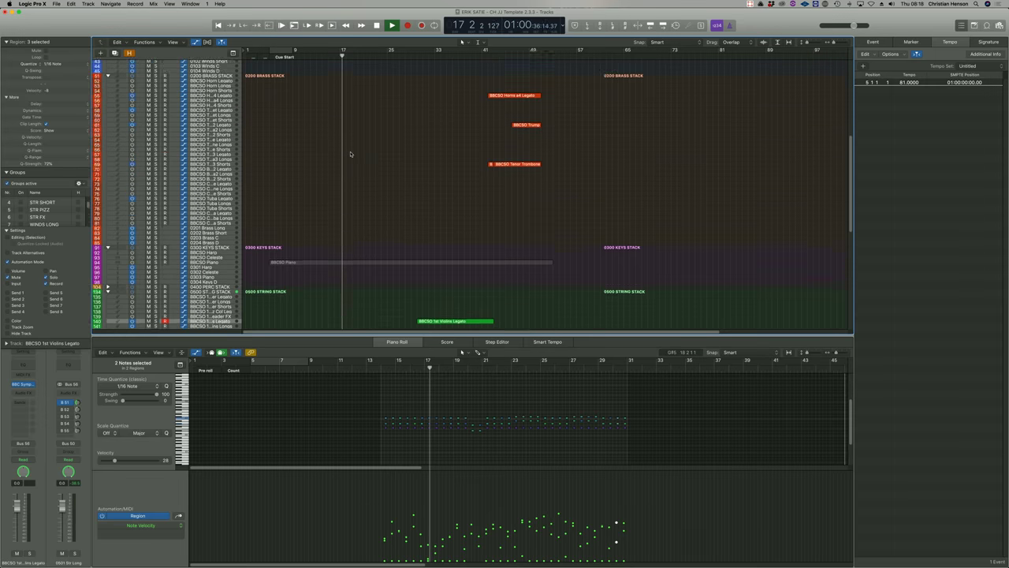
left_click(355, 117)
key("space")
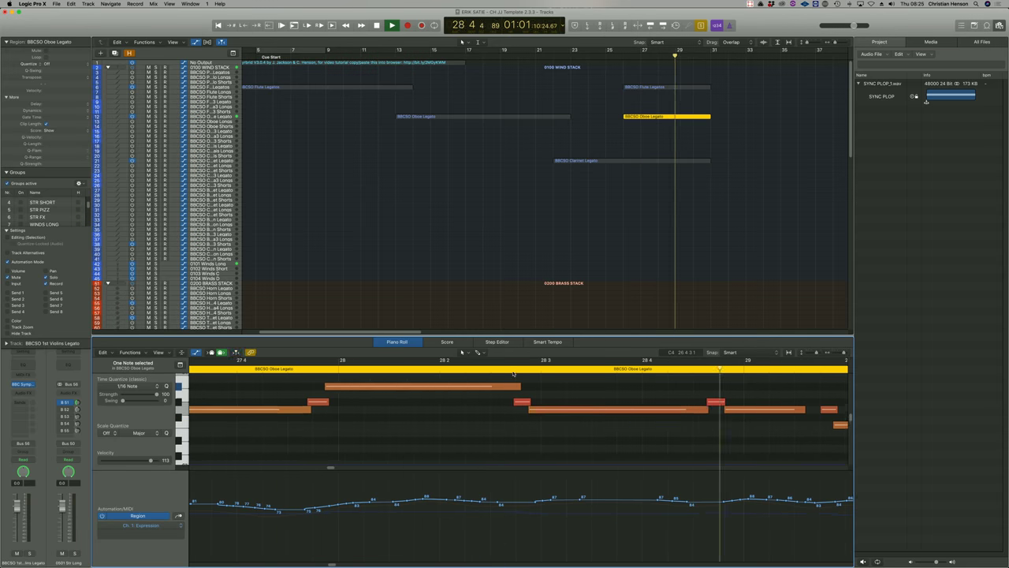
left_click_drag(398, 411, 392, 411)
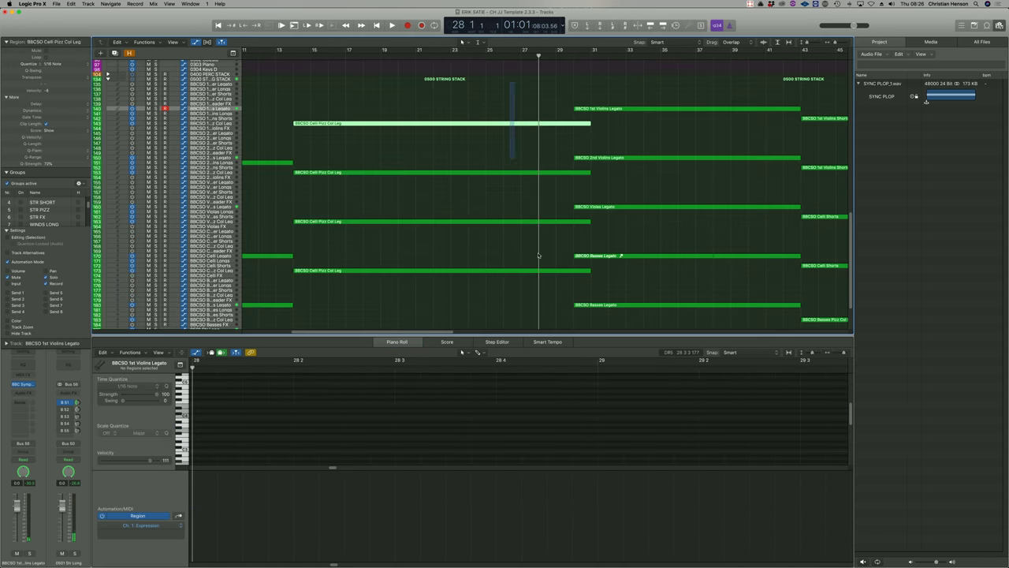
- Delete the final chord at bar 30 beat 4 from all four Pizz Col Leg regions and play the transition into bar 31
left_click_drag(539, 255, 550, 297)
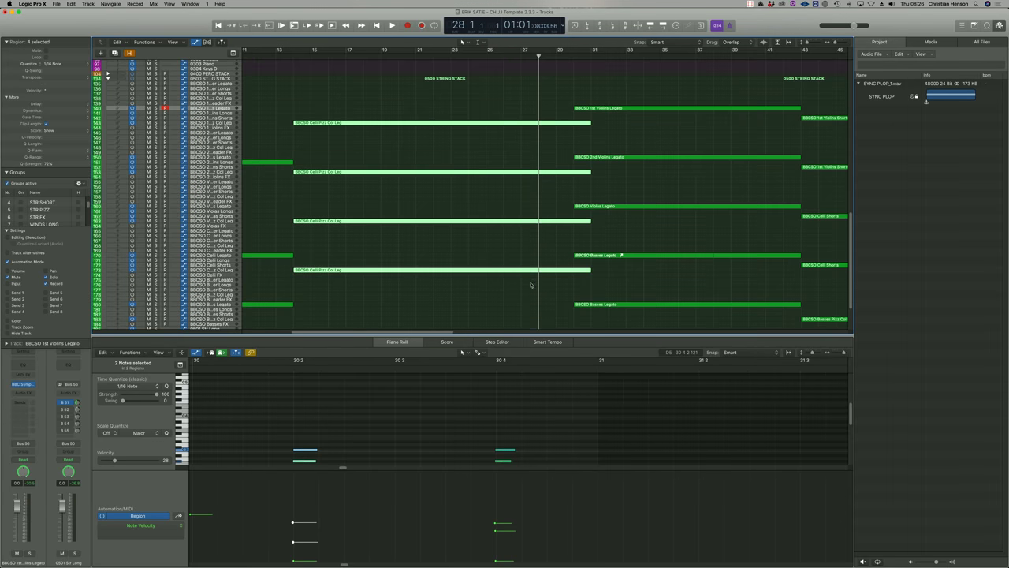
scroll(532, 285, "down", 3)
scroll(536, 389, "up", 5)
scroll(534, 394, "down", 4)
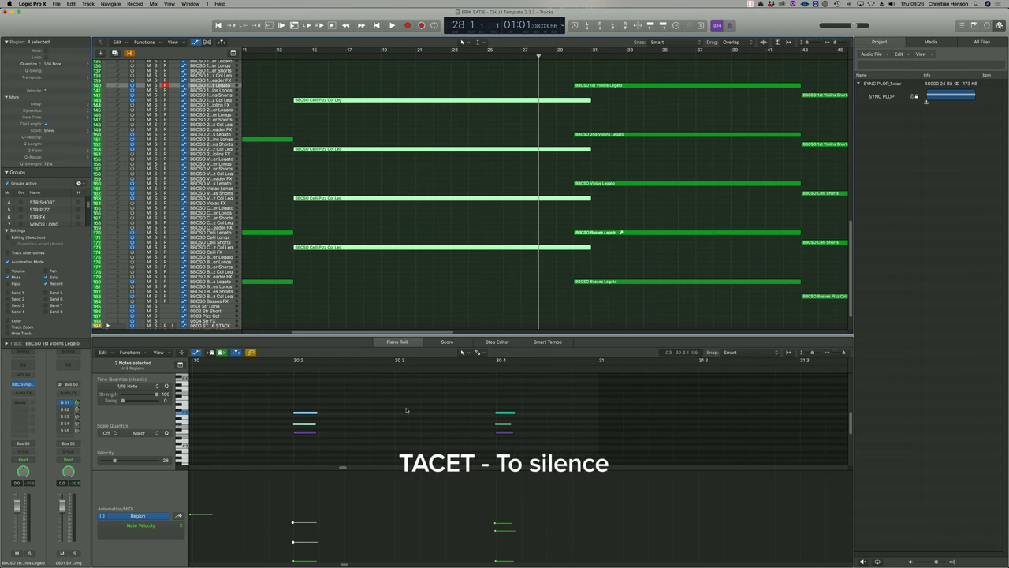
left_click(267, 369)
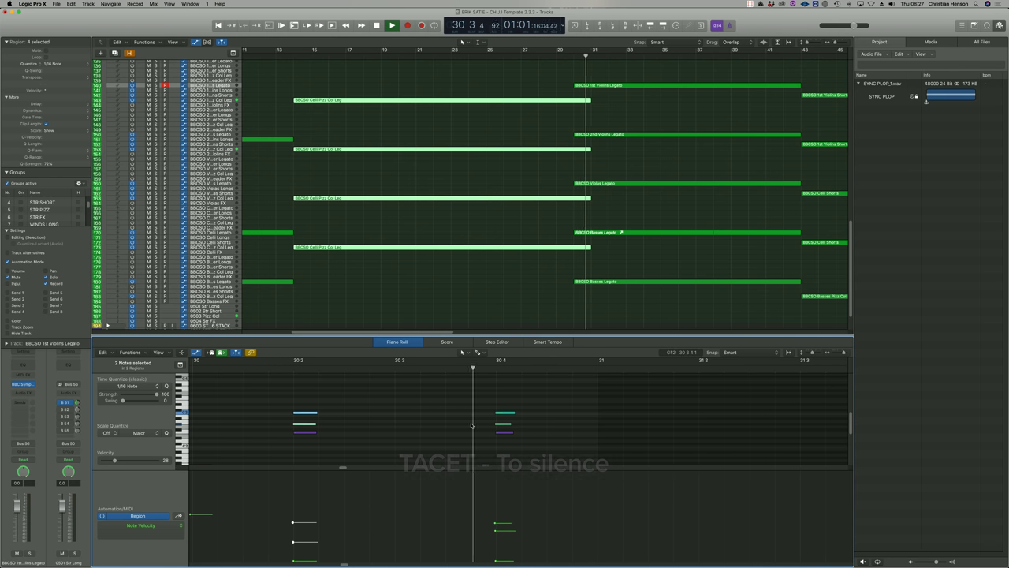
left_click_drag(458, 402, 581, 470)
key("Delete")
scroll(531, 440, "up", 8)
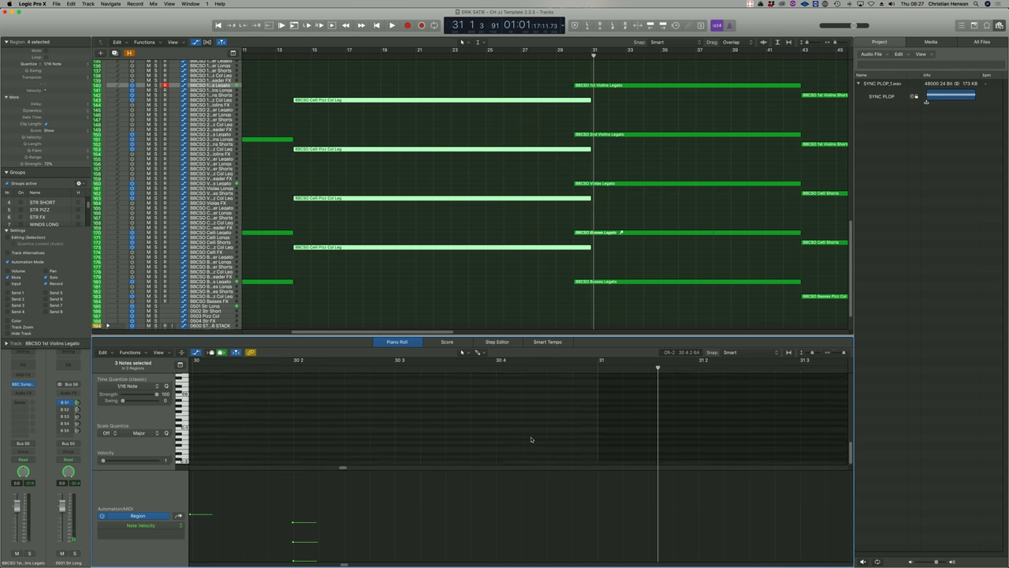
scroll(526, 440, "down", 4)
double_click(271, 369)
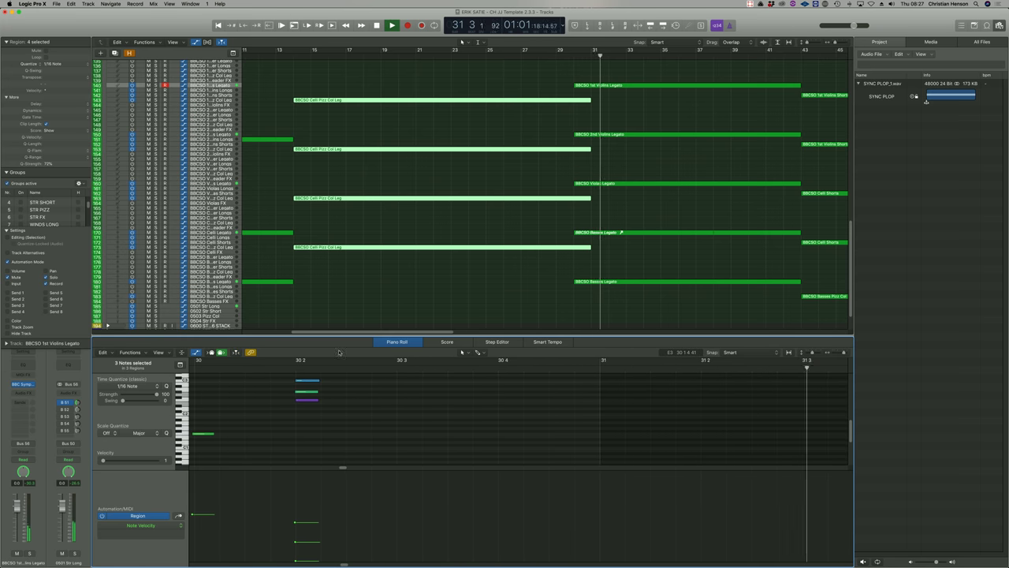
- Select the legato regions on the Celli Legato and Basses Legato tracks together during playback
scroll(503, 223, "right", 5)
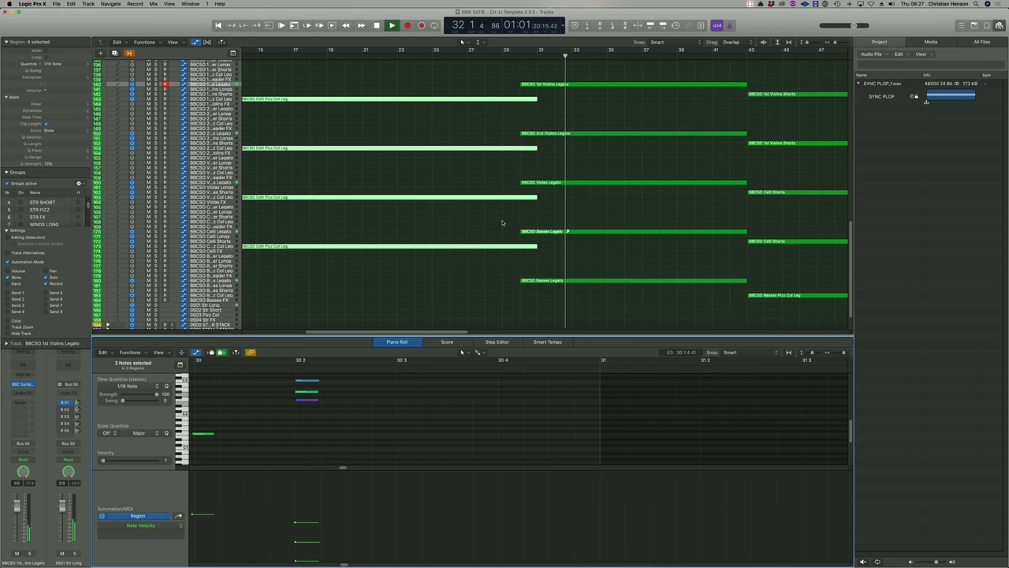
scroll(591, 237, "down", 3)
left_click_drag(583, 185, 612, 279)
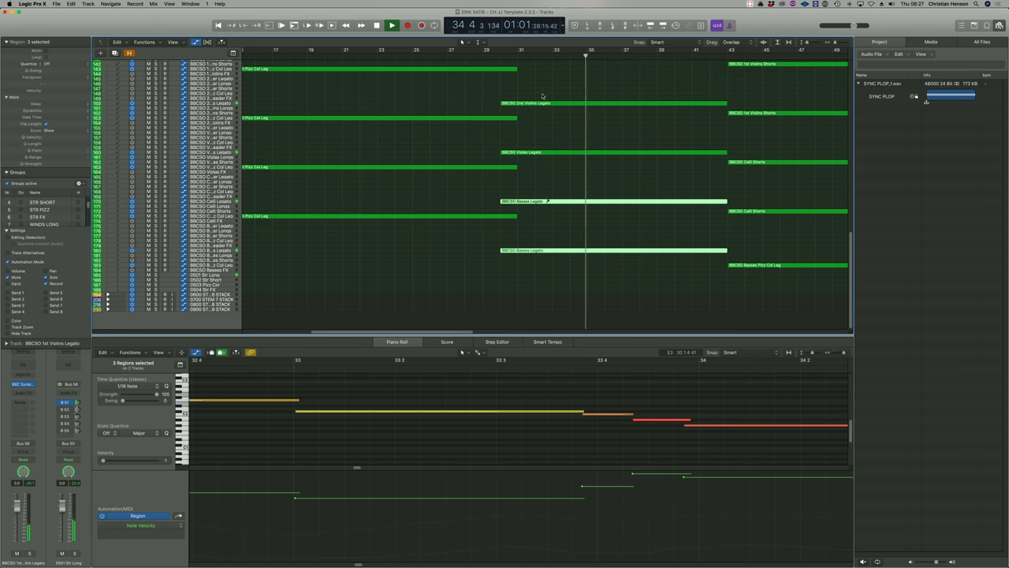
- Select the 2nd Violins Legato and Violas Legato regions together and play them from about bar 30
left_click_drag(542, 95, 547, 155)
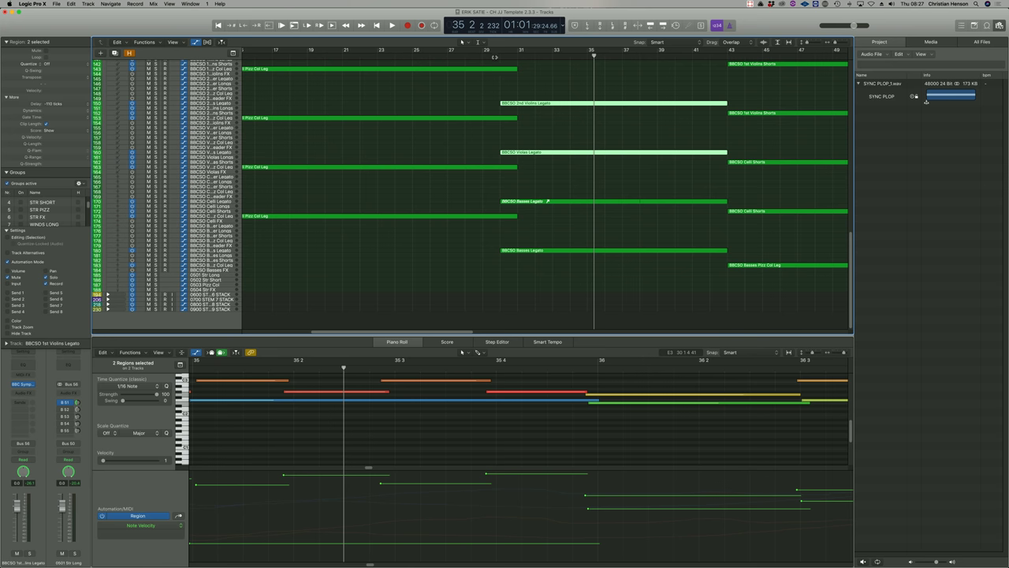
double_click(495, 58)
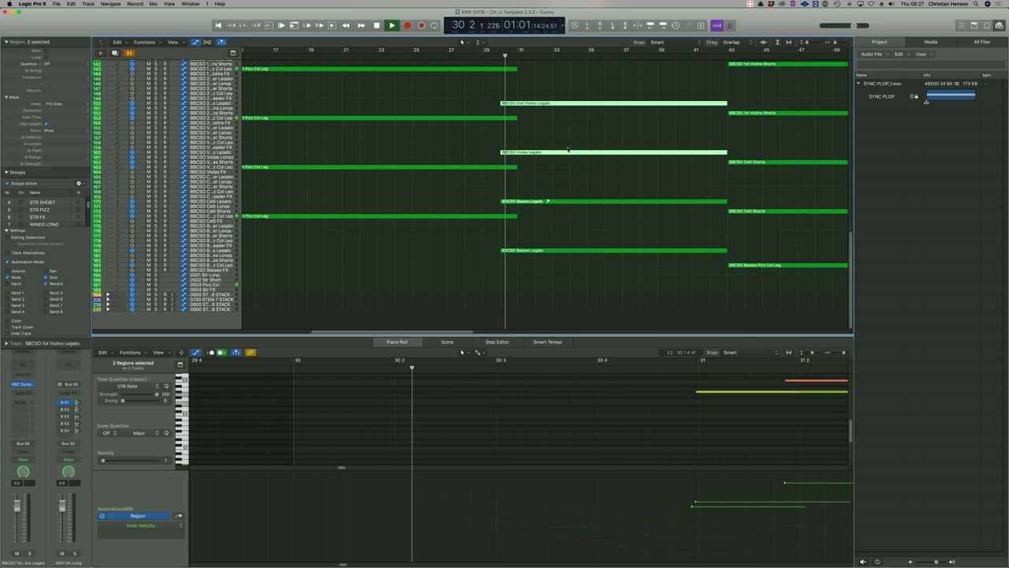
left_click_drag(557, 80, 593, 180)
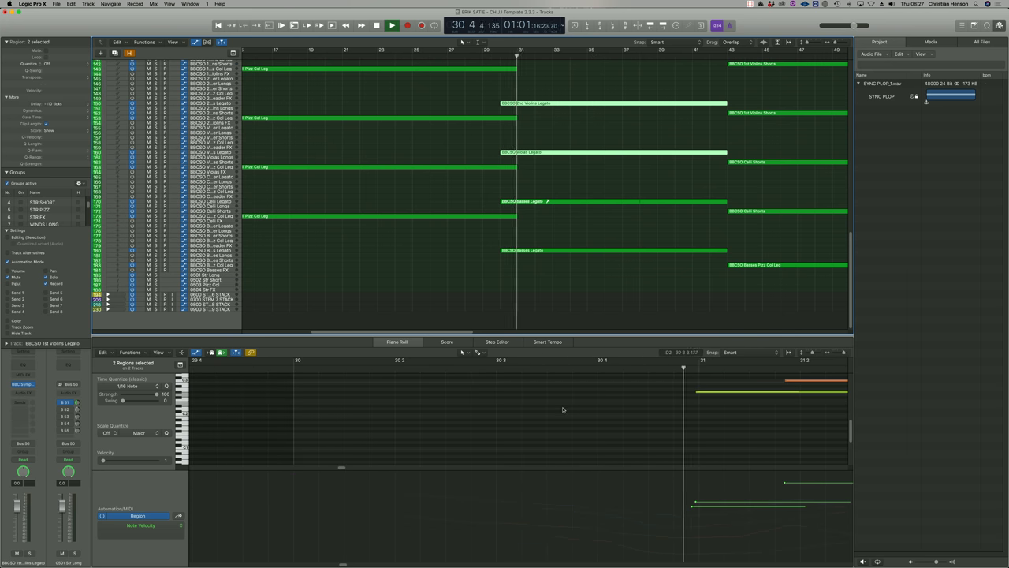
key("super+Left")
key("super+Left")
key("super+Left")
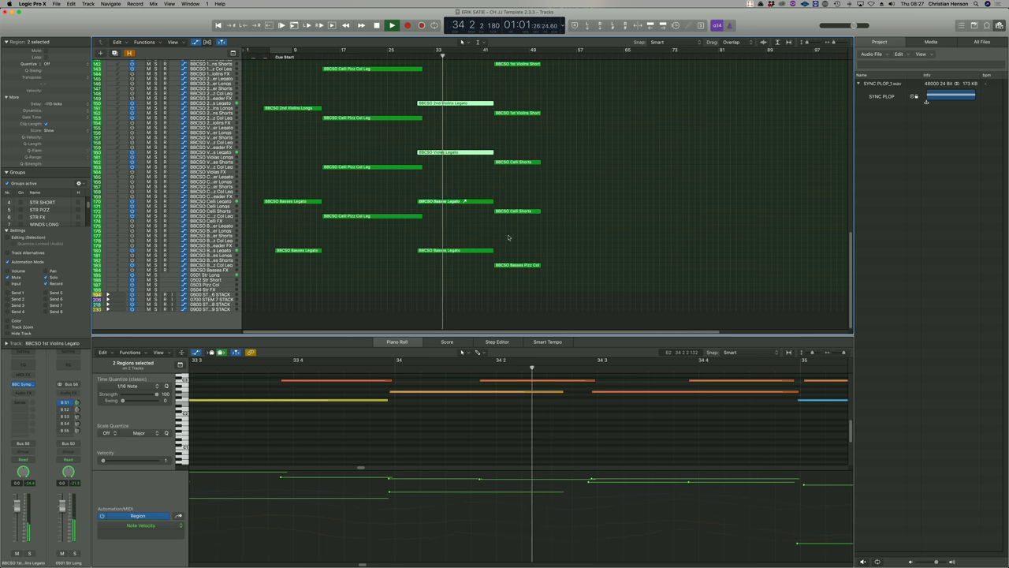
- In the Basses Legato region, start the note just before bar 39 slightly later, extend the preceding note up to it, and replay the passage
left_click(461, 251)
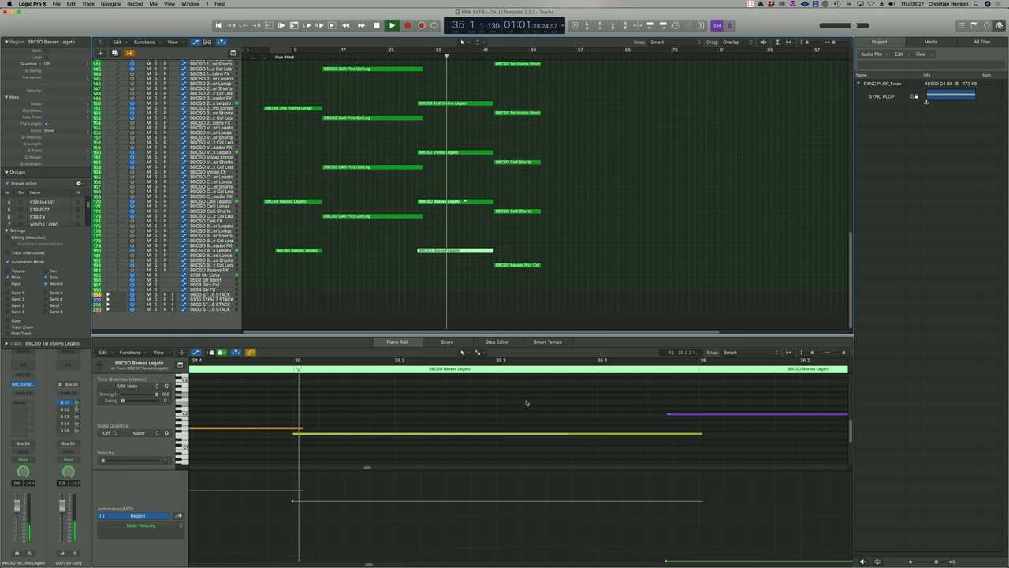
left_click(515, 407)
key("super+Left")
key("super+Left")
key("super+Left")
key("super+Left")
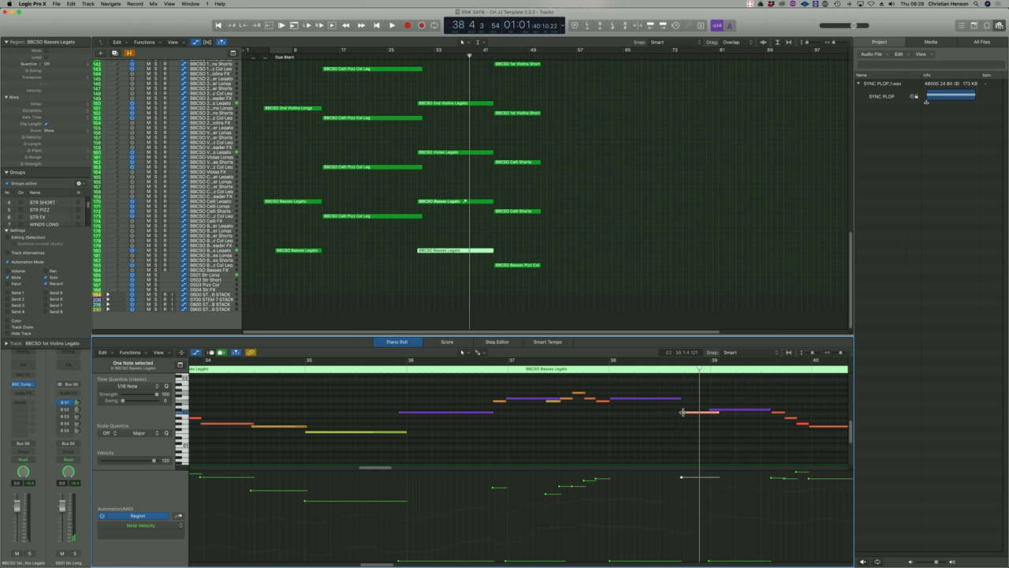
mouse_move(683, 411)
left_mouse_down()
mouse_move(702, 422)
mouse_move(697, 397)
left_mouse_up()
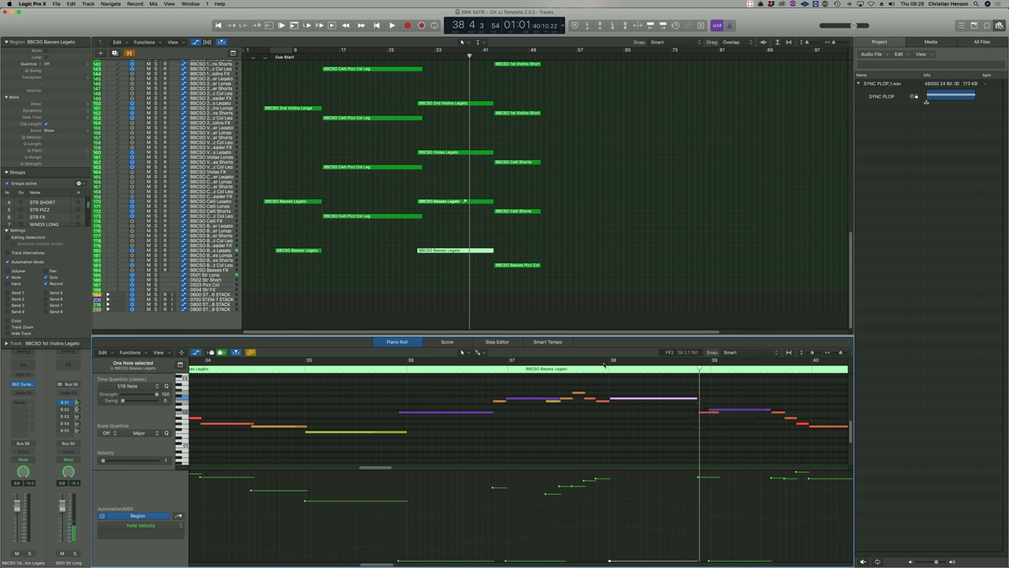
left_click(564, 369)
key("space")
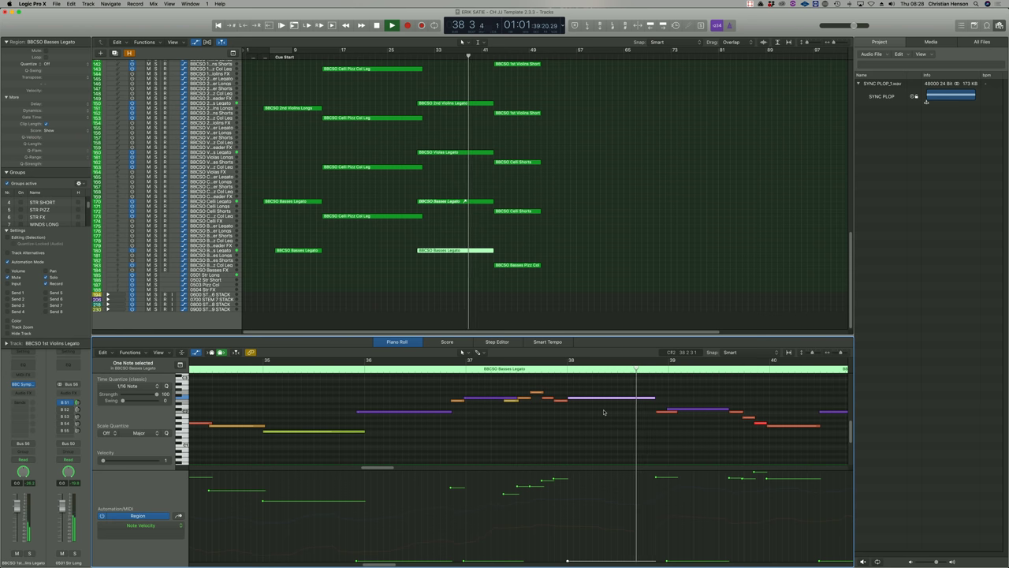
- Play the Basses Legato passage onward and pick out the overlapping notes around bar 39
mouse_move(648, 406)
left_mouse_down()
mouse_move(661, 424)
mouse_move(654, 411)
left_mouse_up()
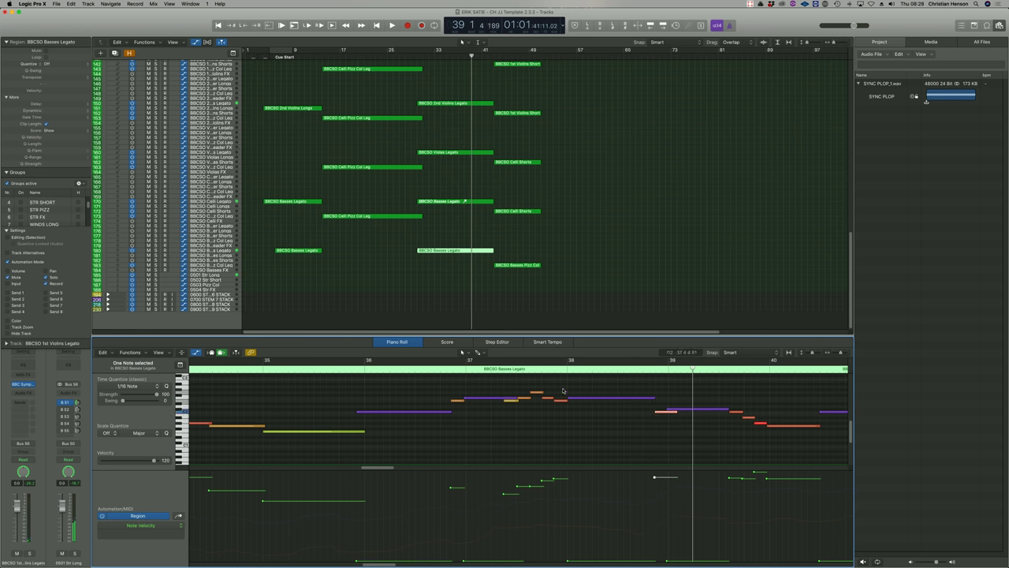
key("space")
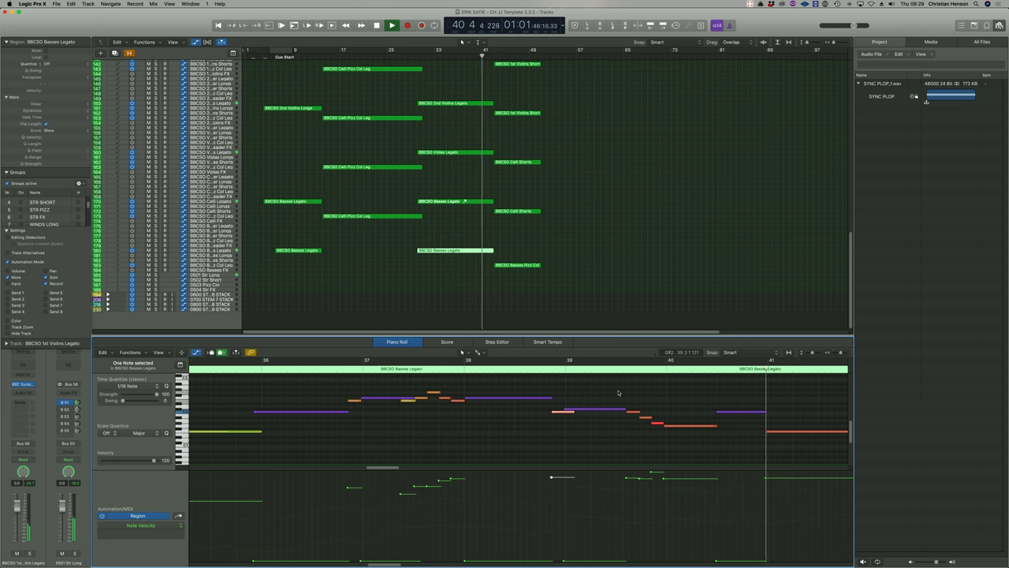
left_click_drag(568, 394, 593, 409)
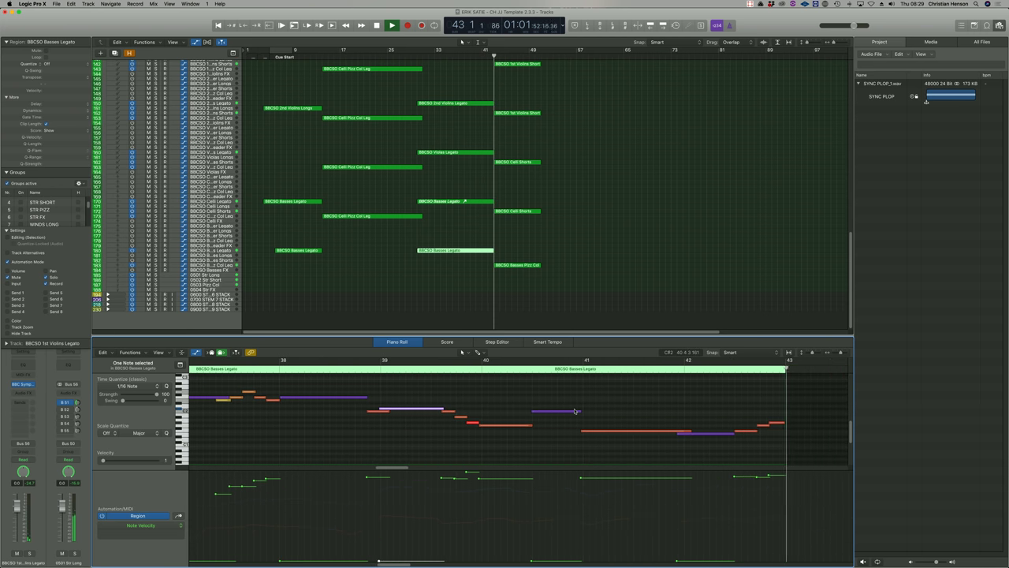
- Stop playback and select the 1st and 2nd Violins Shorts regions from bar 43 together
scroll(542, 166, "up", 5)
scroll(543, 166, "up", 4)
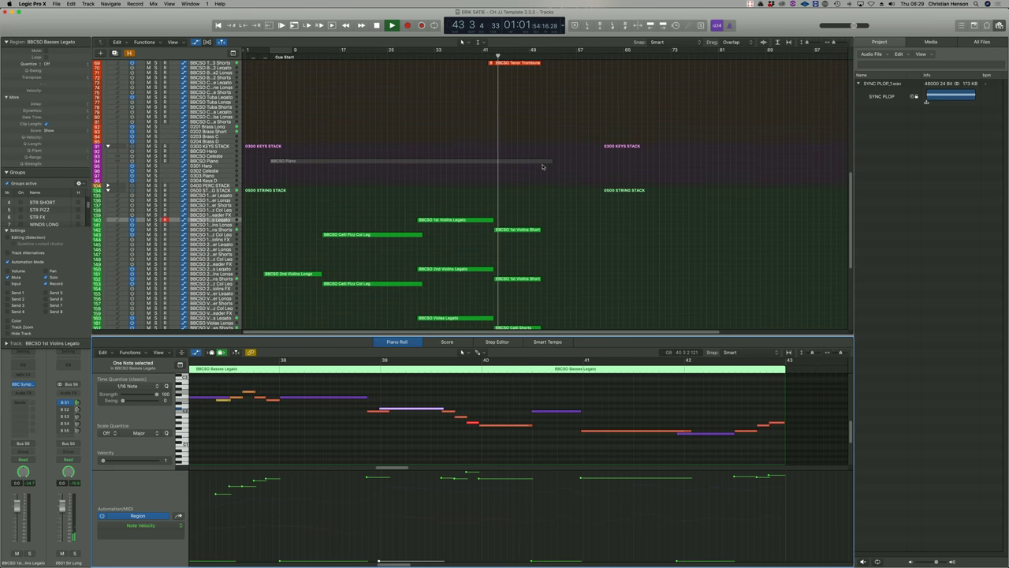
key("space")
left_click_drag(518, 162, 559, 266)
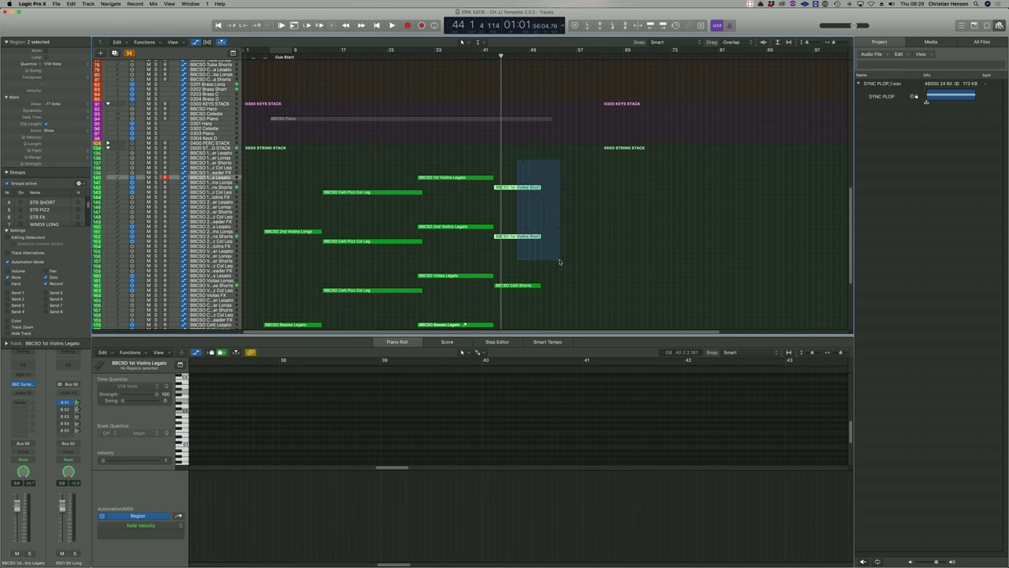
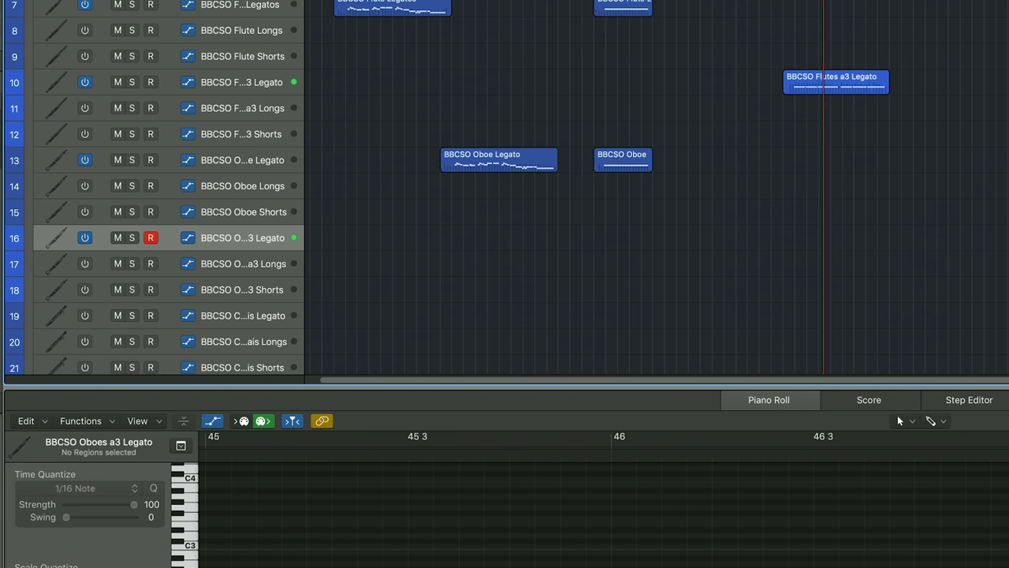
- Record an Oboes a3 Legato part from about bar 46 and lower the expression dip just before bar 47
key("r")
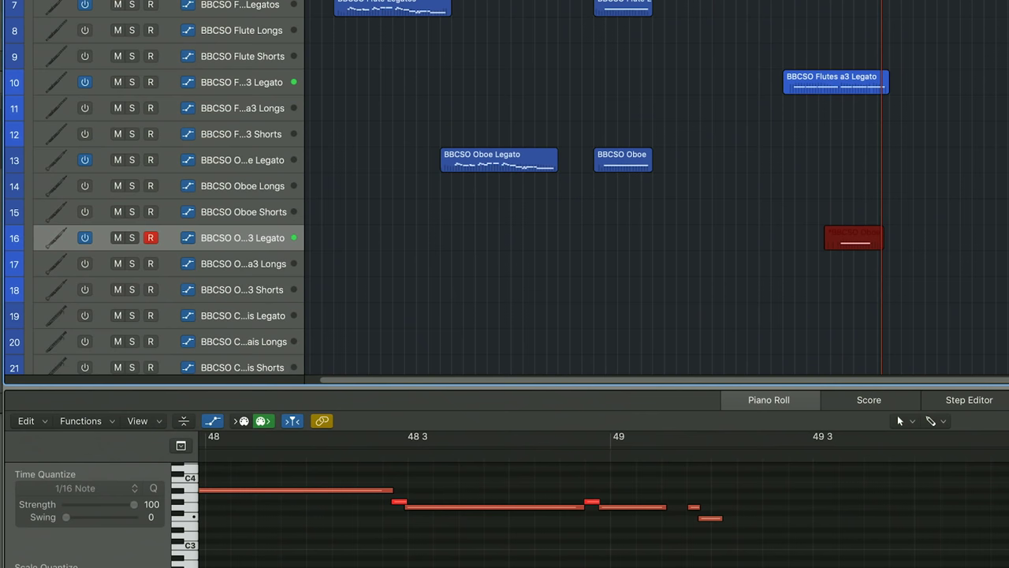
key("r")
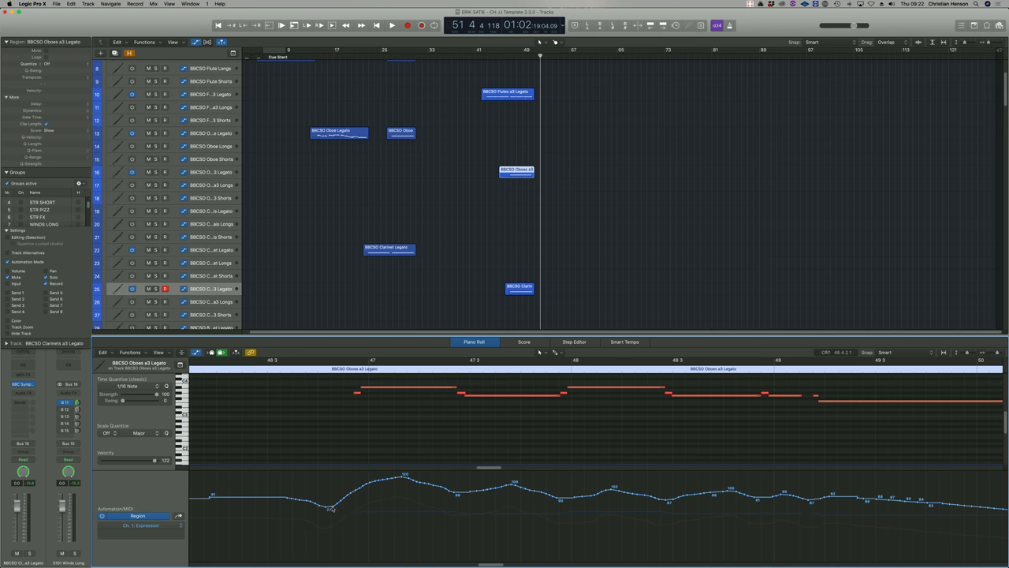
left_click_drag(332, 509, 333, 522)
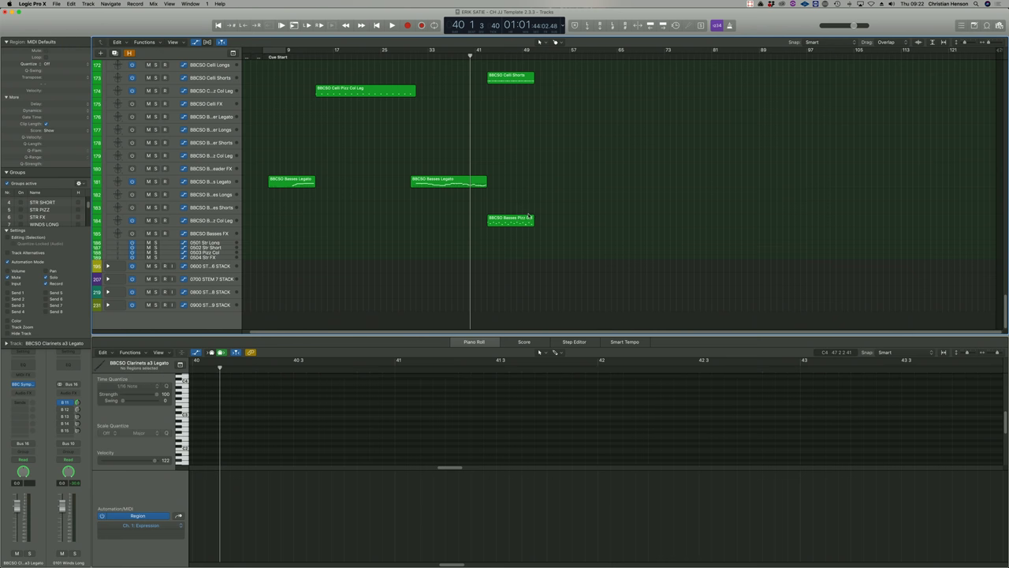
- Play the Basses Pizz Col Leg region from bar 45 and delete its two notes in bar 46
left_click(528, 219)
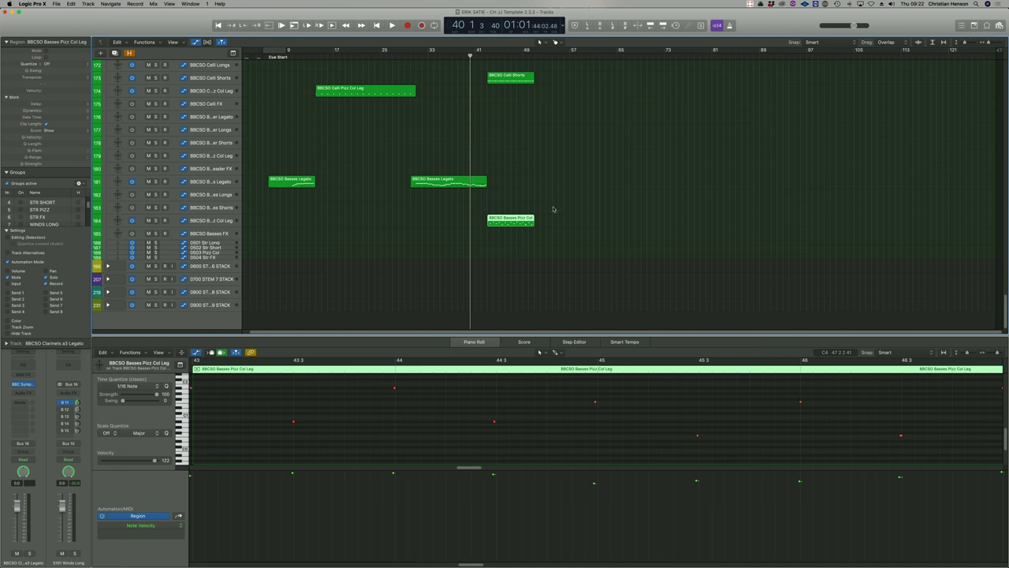
left_click(529, 53)
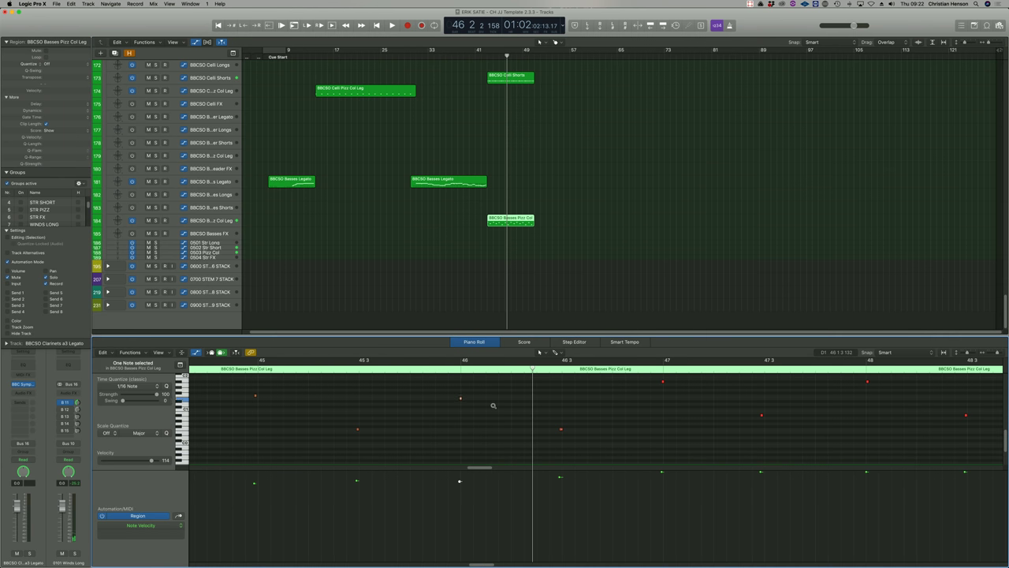
left_click(348, 370)
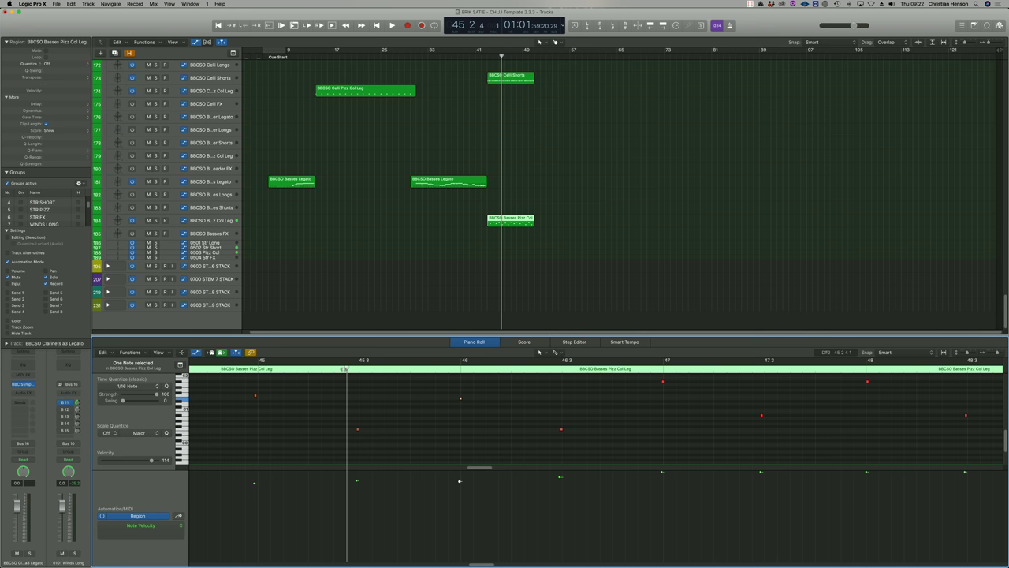
key("space")
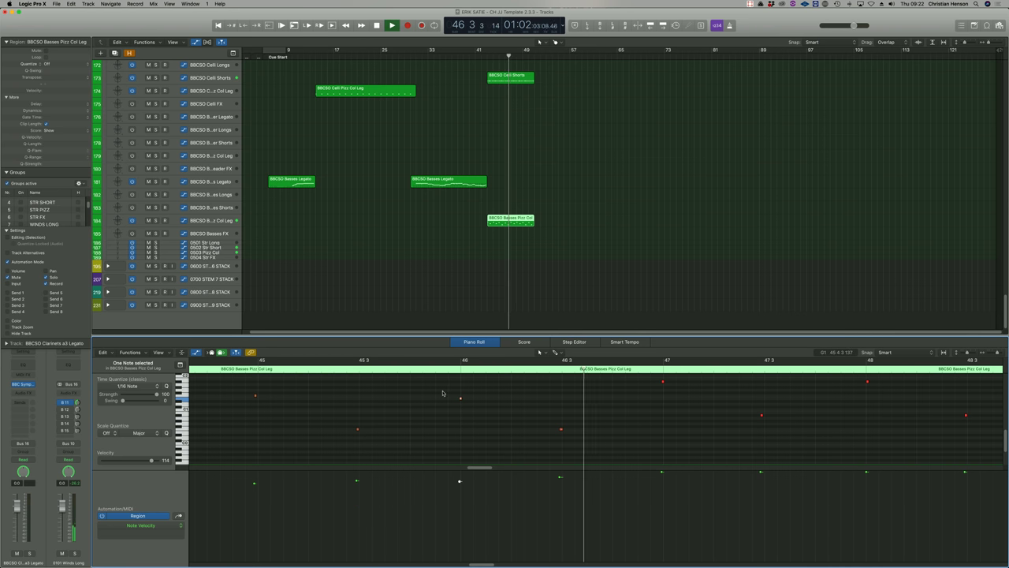
left_click_drag(443, 390, 603, 446)
key("Delete")
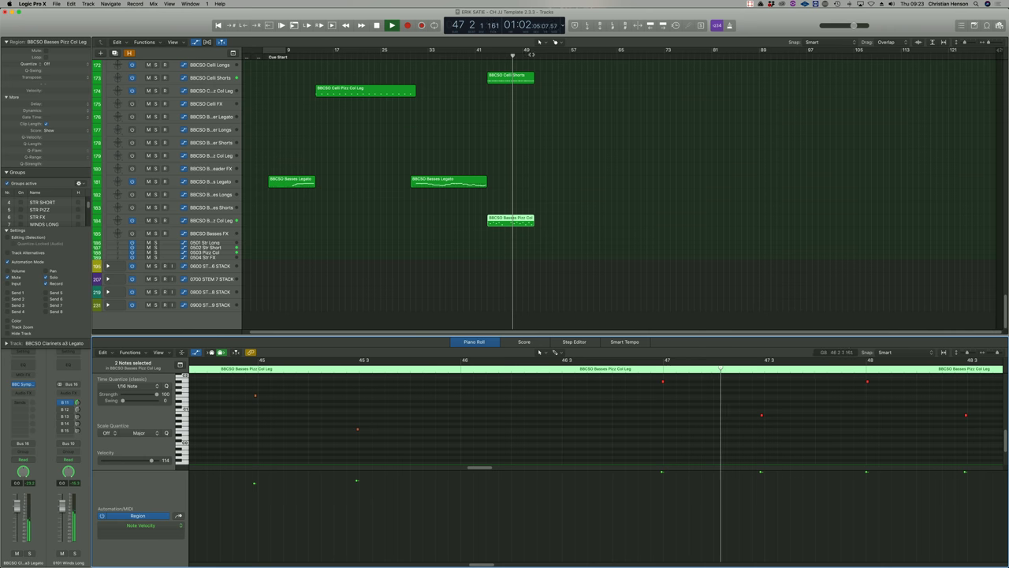
- Record a short two-note phrase on the Bassoon Legato track from bar 46
double_click(505, 55)
scroll(373, 192, "up", 15)
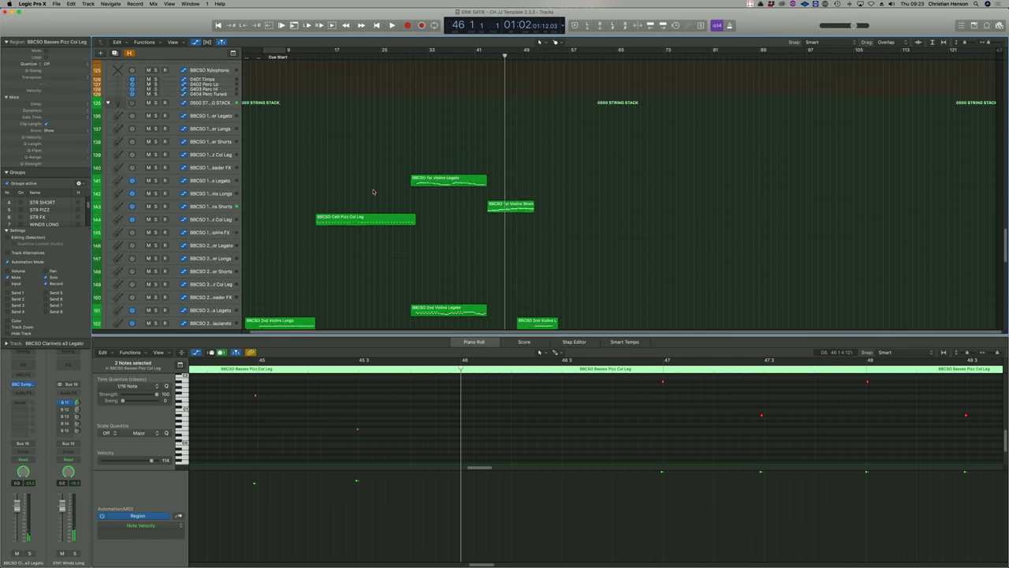
scroll(373, 192, "up", 10)
scroll(373, 196, "down", 3)
scroll(371, 199, "up", 3)
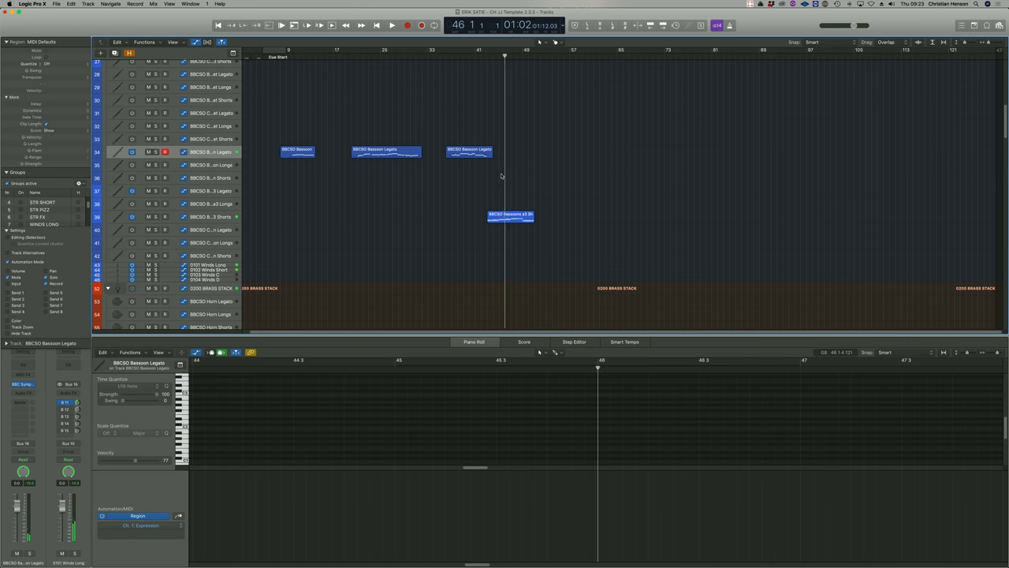
key("r")
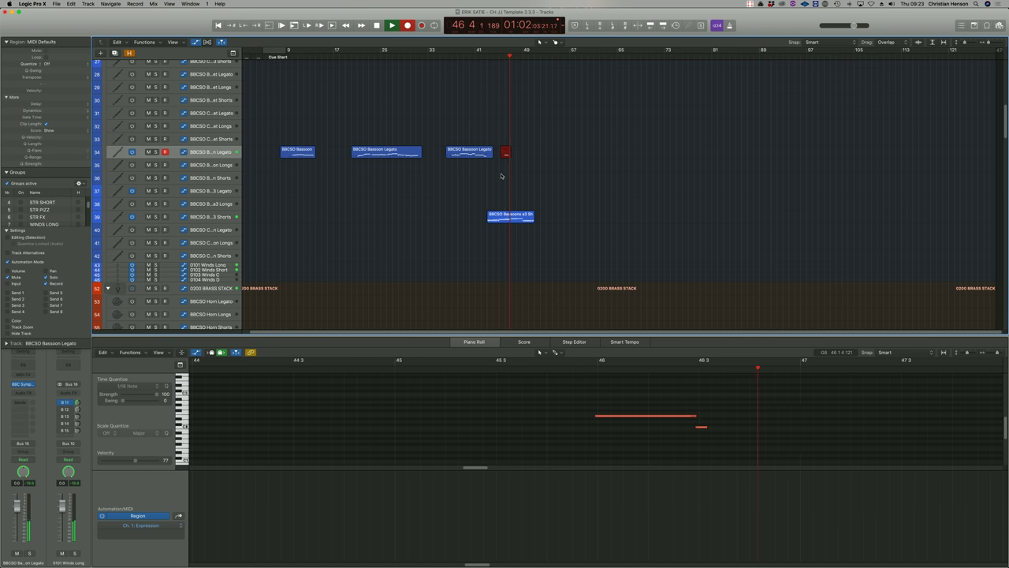
key("space")
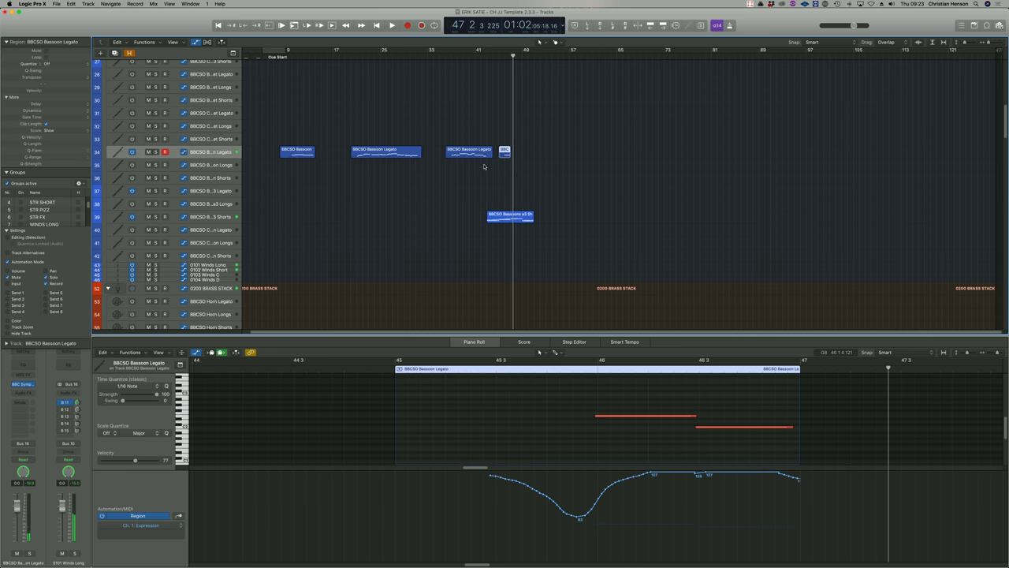
- Restore the deleted low notes of bar 46 in the viola and celli Shorts regions and reselect notes in that bar
scroll(489, 173, "down", 5)
scroll(501, 180, "down", 10)
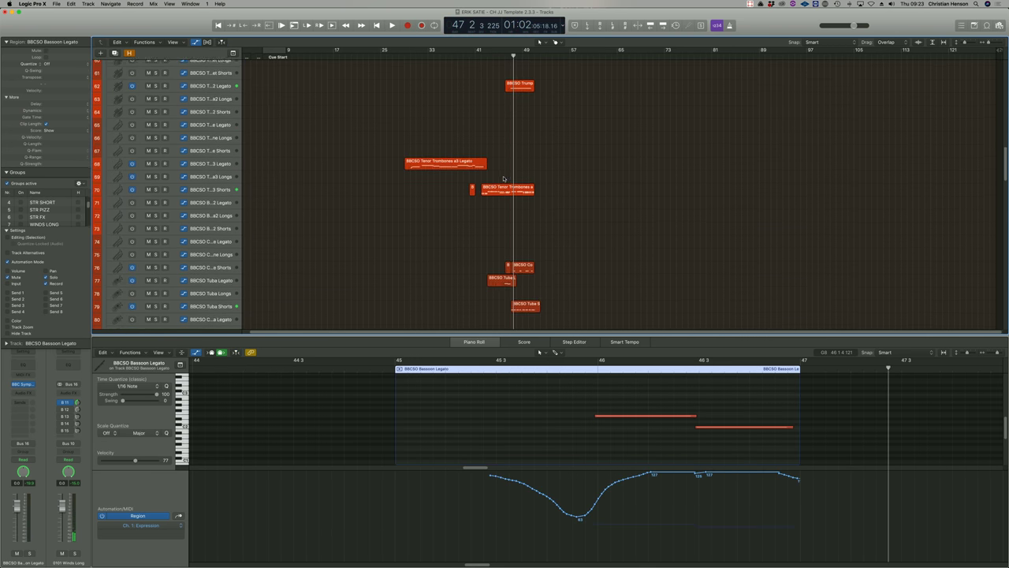
scroll(505, 180, "up", 15)
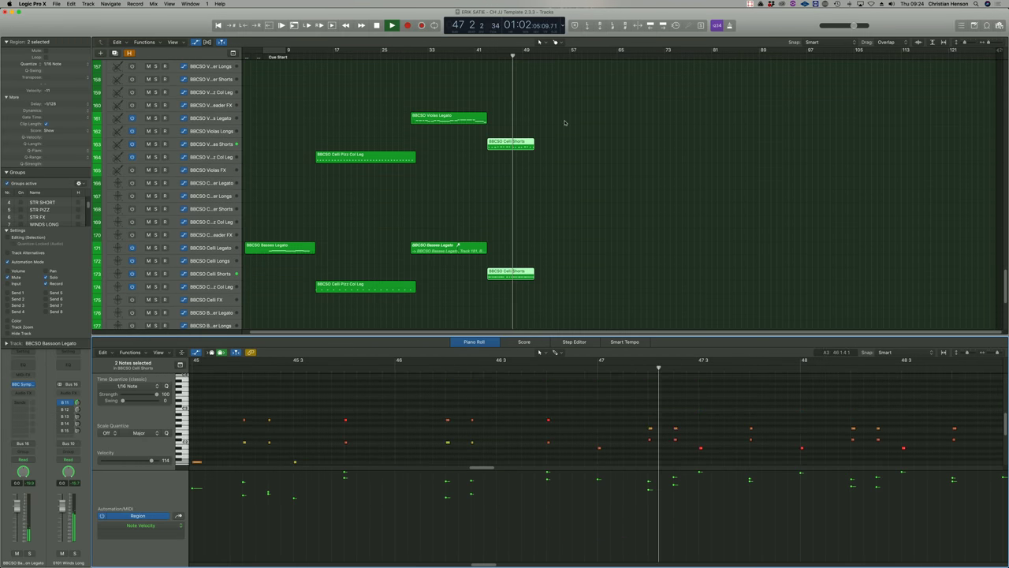
key("super+z")
key("space")
left_click_drag(381, 416, 553, 452)
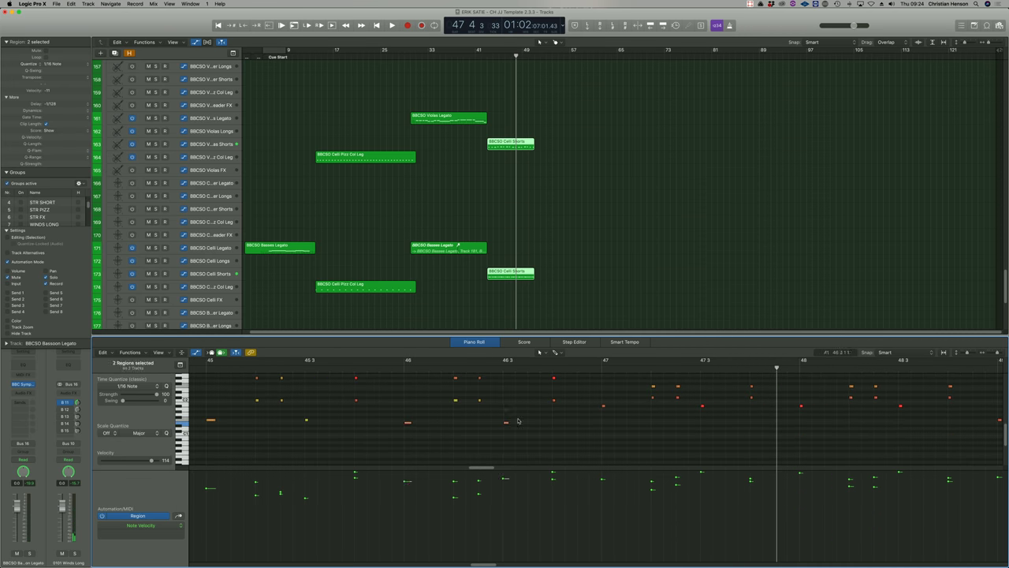
left_click_drag(504, 410, 527, 435)
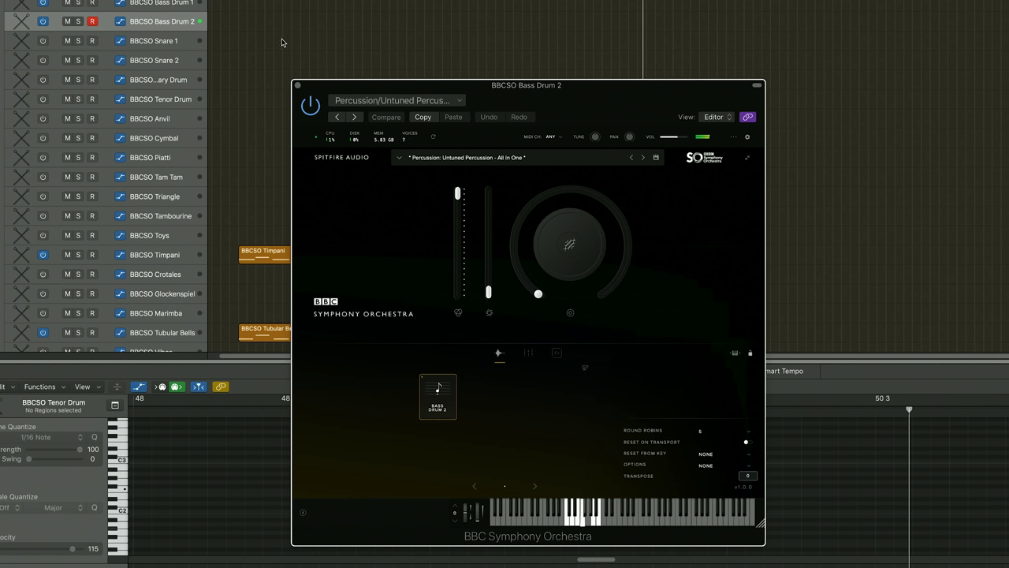
- Close the Bass Drum 2 instrument window and start recording on the Bass Drum 2 track
left_click(298, 84)
scroll(544, 101, "up", 4)
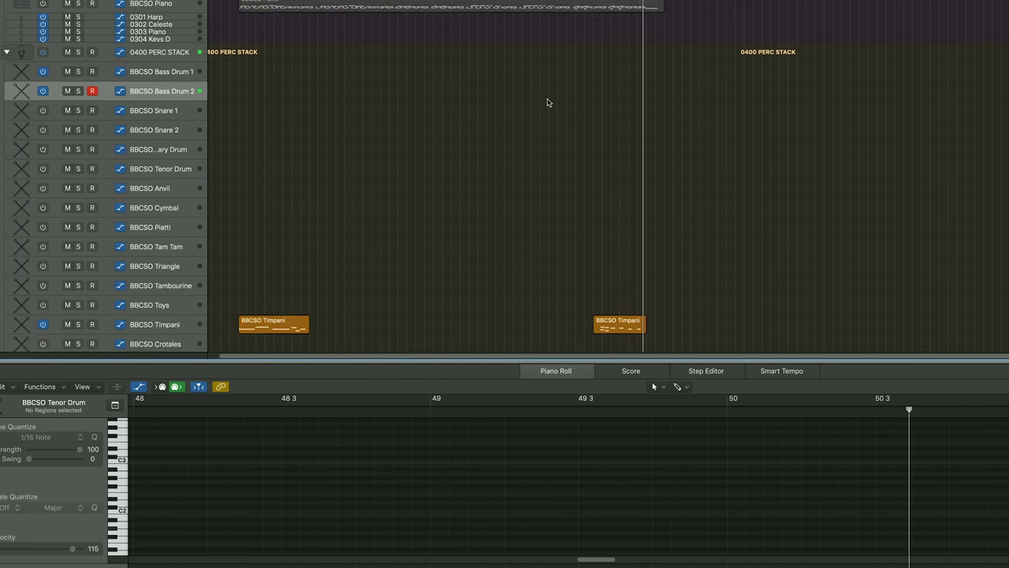
key("r")
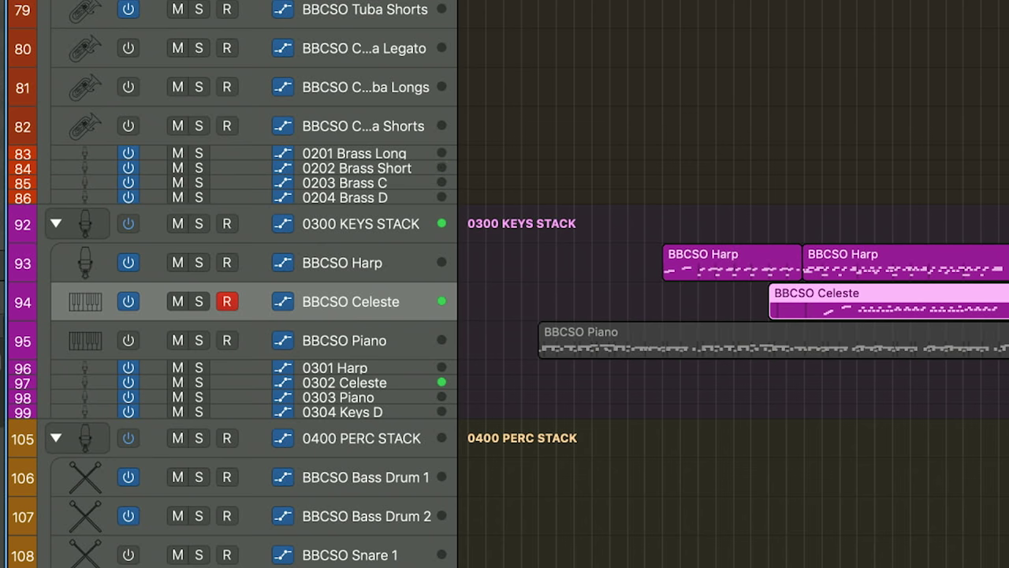
- Select the BBCSO Harp track and its regions in the keys stack
key("Up")
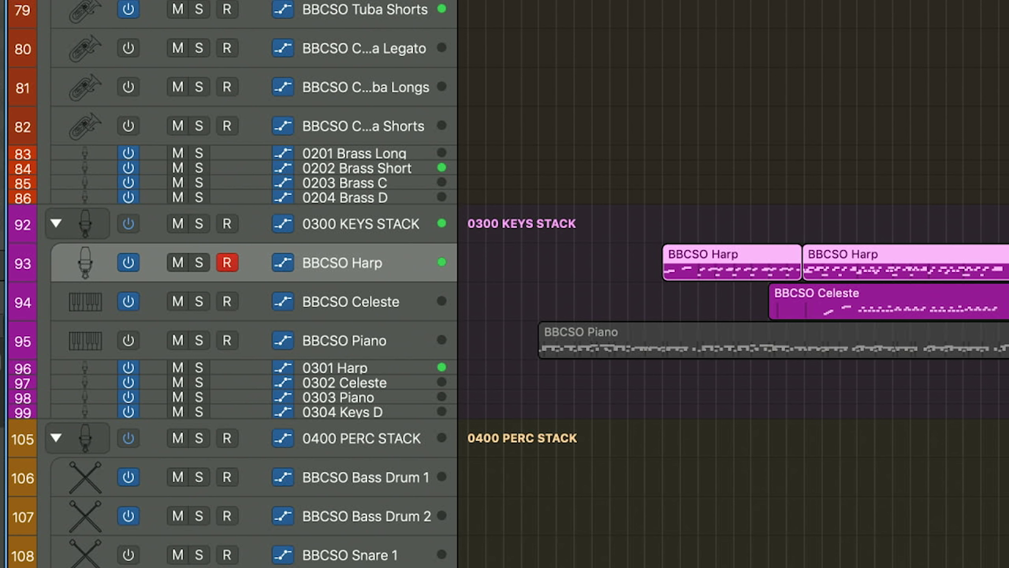